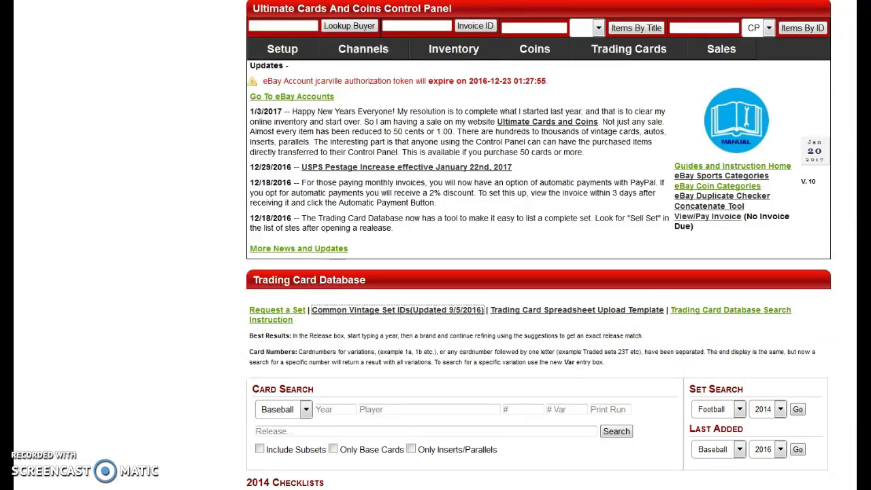
Step: Switch to the trading card upload spreadsheet in Excel and select the first empty SetID cell, F3
mouse_move(714, 488)
left_click(685, 467)
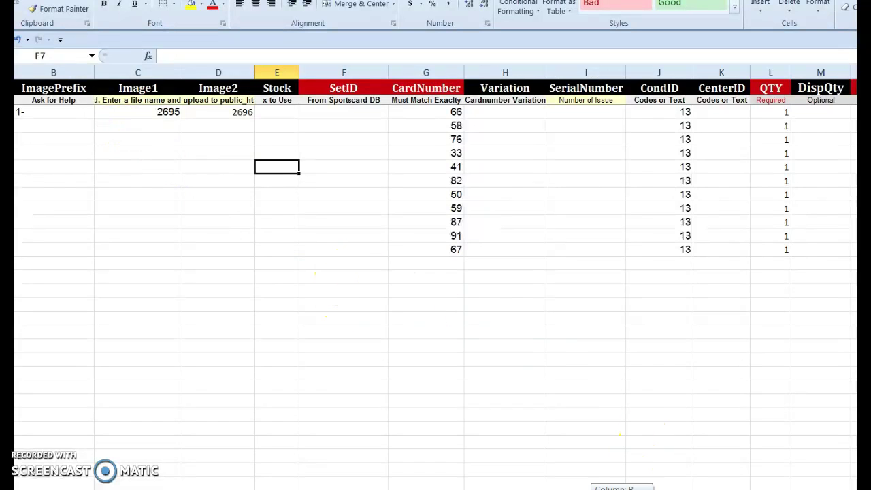
scroll(435, 177, "left", 1)
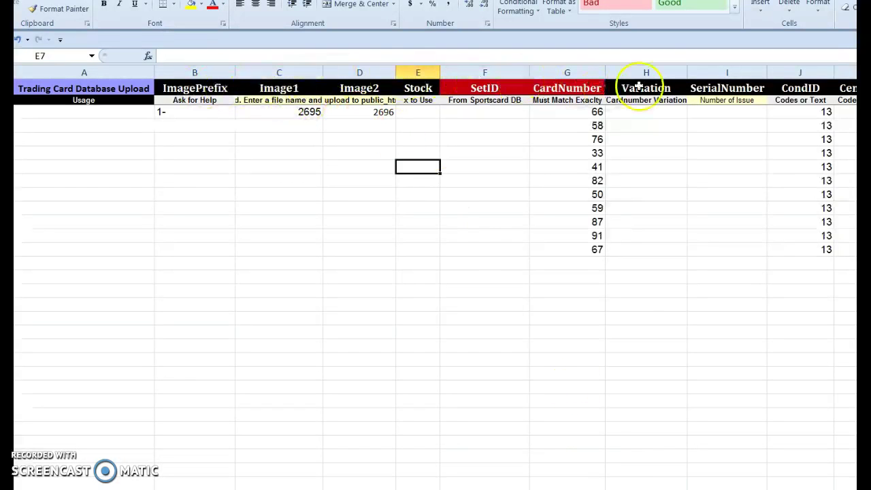
left_click(477, 113)
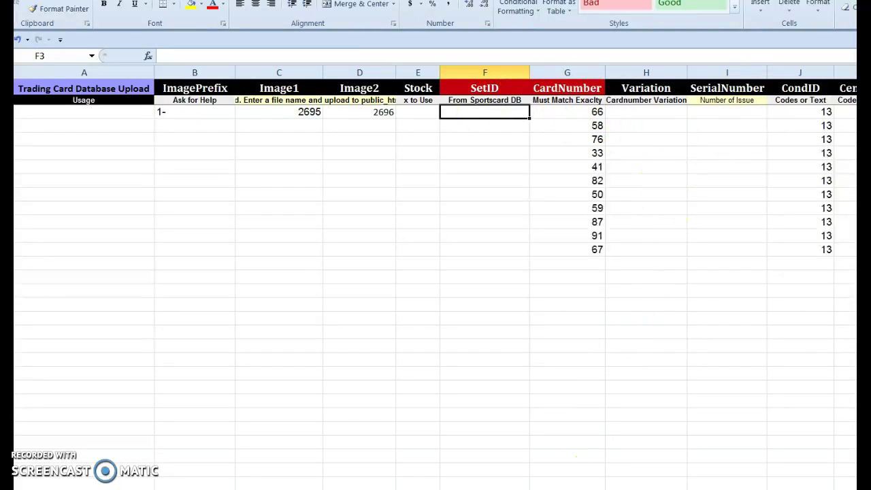
Step: Switch to the Trading Card Database in the browser and copy the Base set's Set ID under 2014 Panini-Select Football
left_click(398, 462)
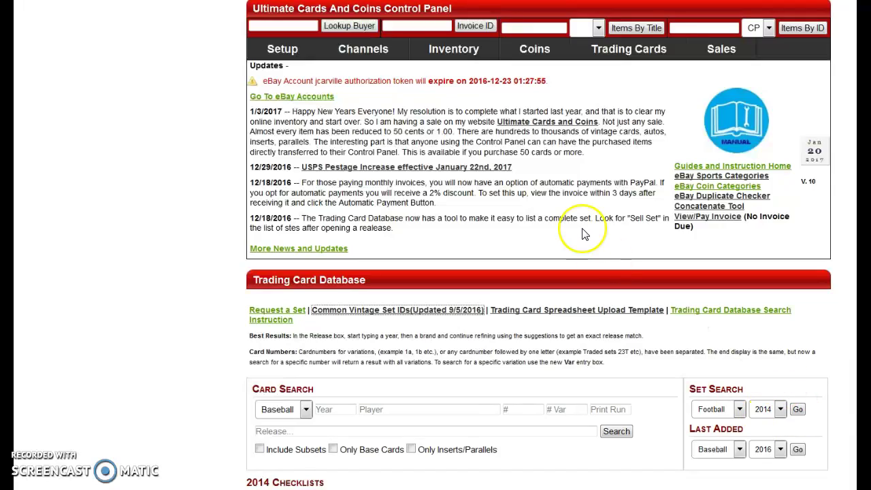
scroll(584, 233, "down", 5)
scroll(588, 234, "up", 1)
scroll(588, 234, "down", 1)
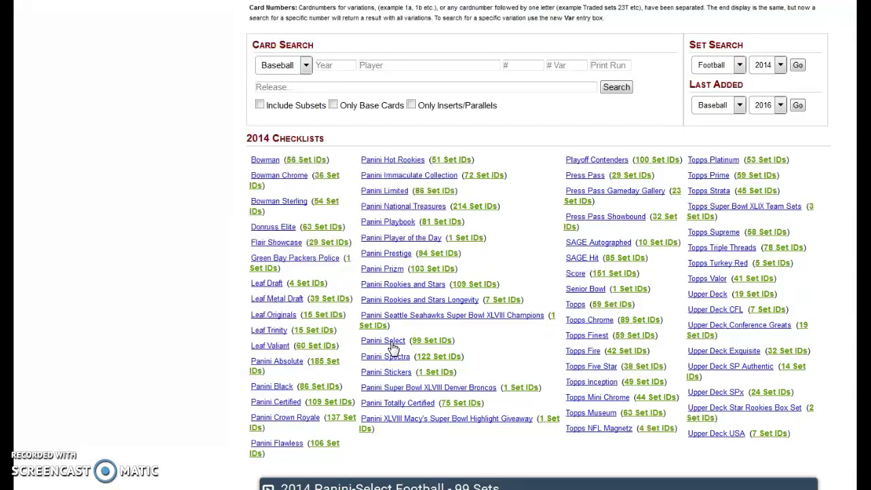
scroll(393, 347, "down", 2)
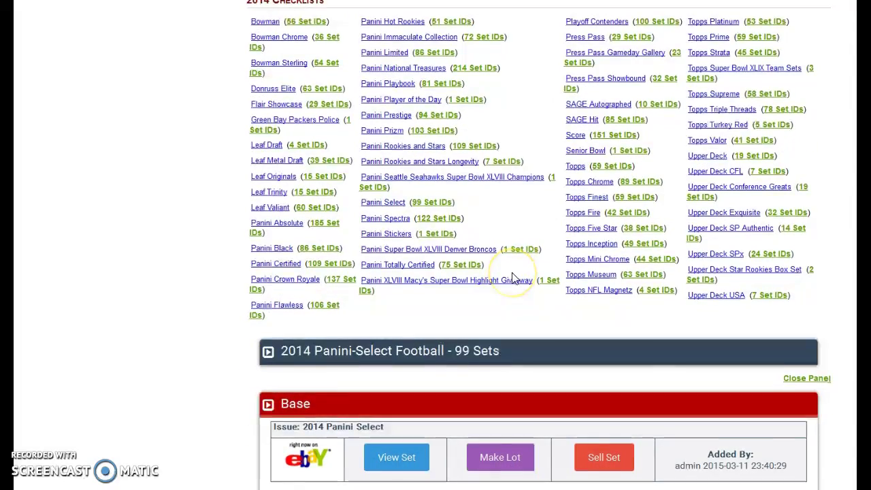
scroll(513, 278, "down", 2)
scroll(527, 276, "down", 2)
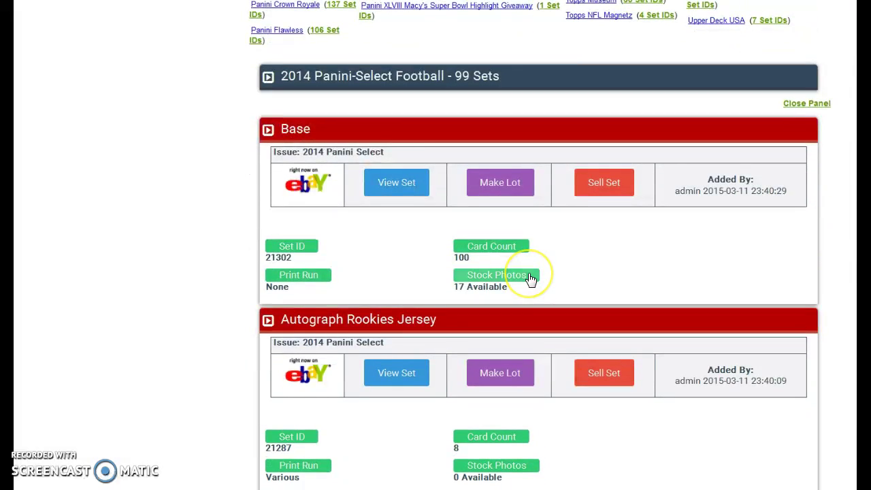
scroll(531, 279, "up", 1)
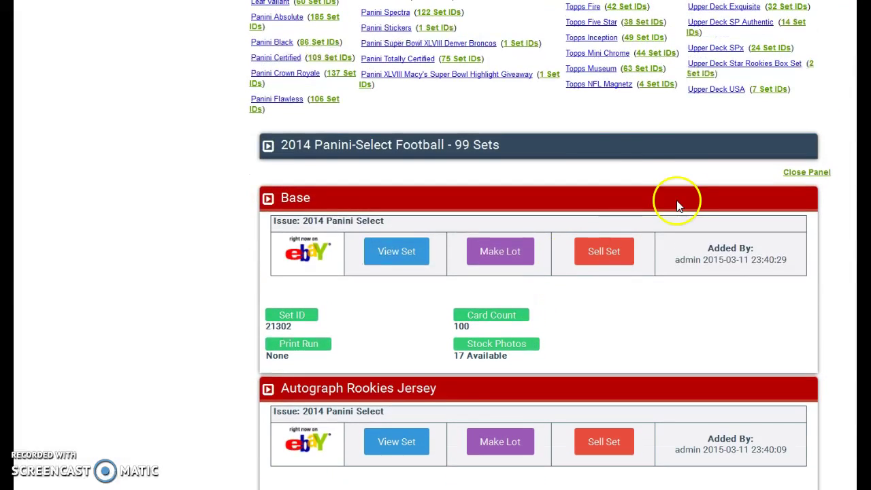
left_click_drag(295, 325, 267, 330)
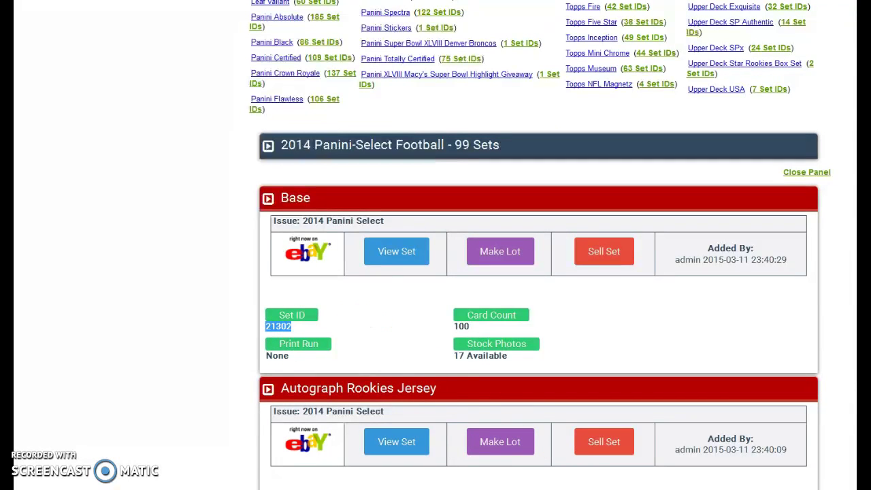
Step: Return to the Excel upload sheet, enter set ID 21302 in F3 and fill it down the SetID column through row 13
mouse_move(714, 489)
left_click(657, 449)
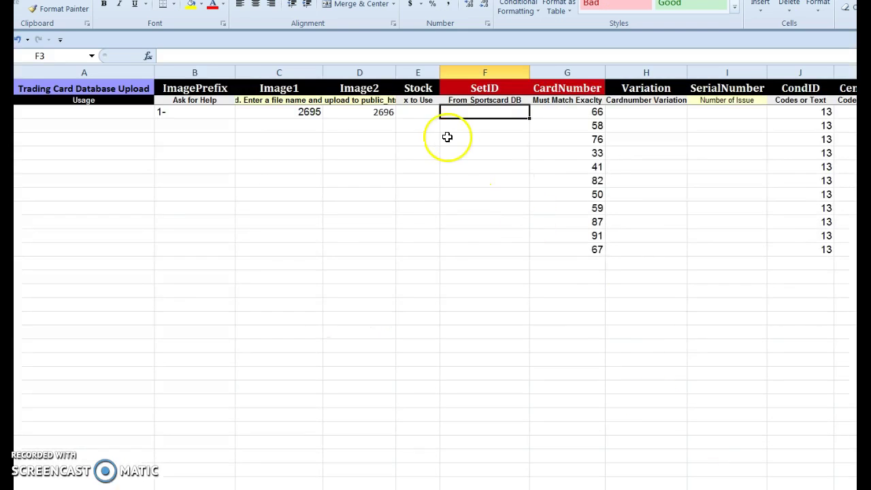
type("21302")
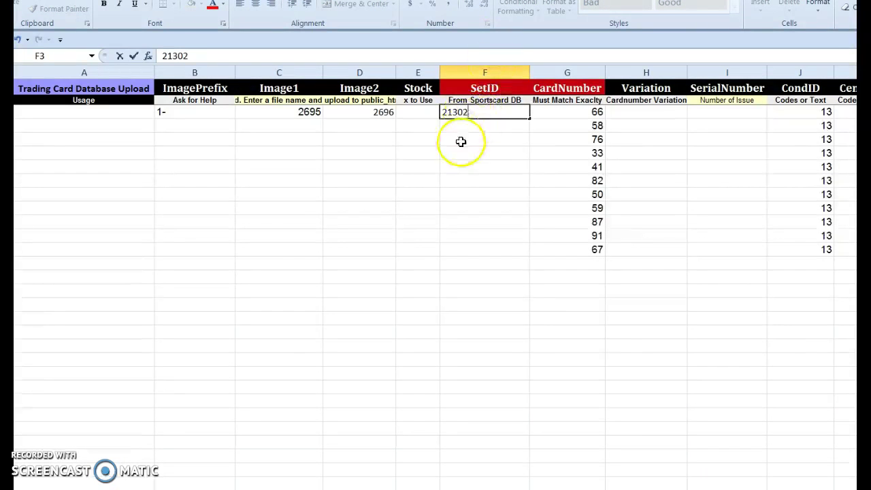
left_click(461, 141)
left_click(491, 112)
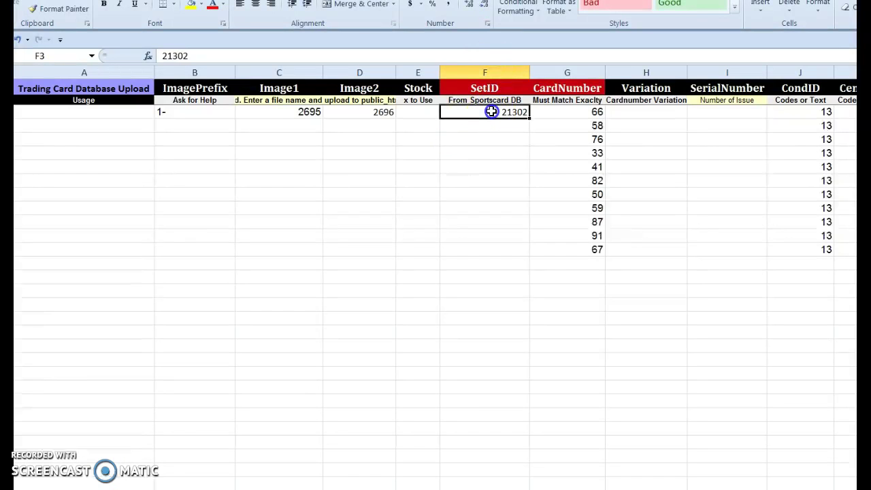
left_click_drag(491, 112, 501, 243)
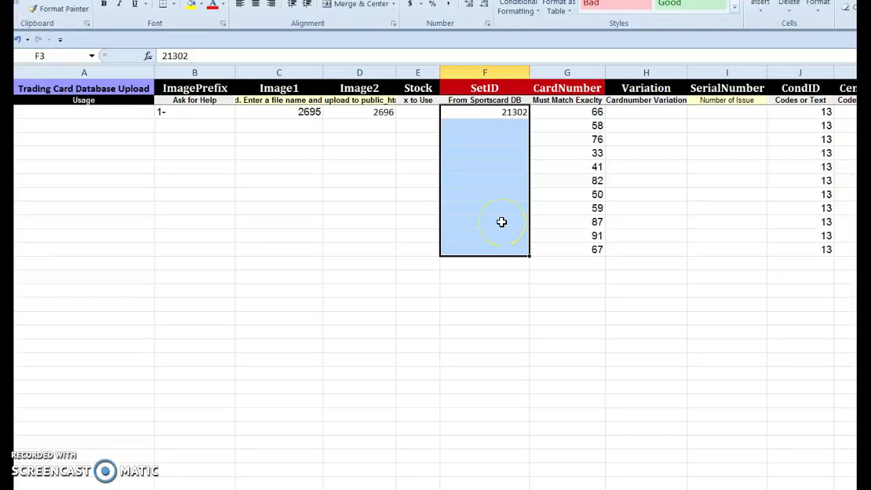
key("ctrl+d")
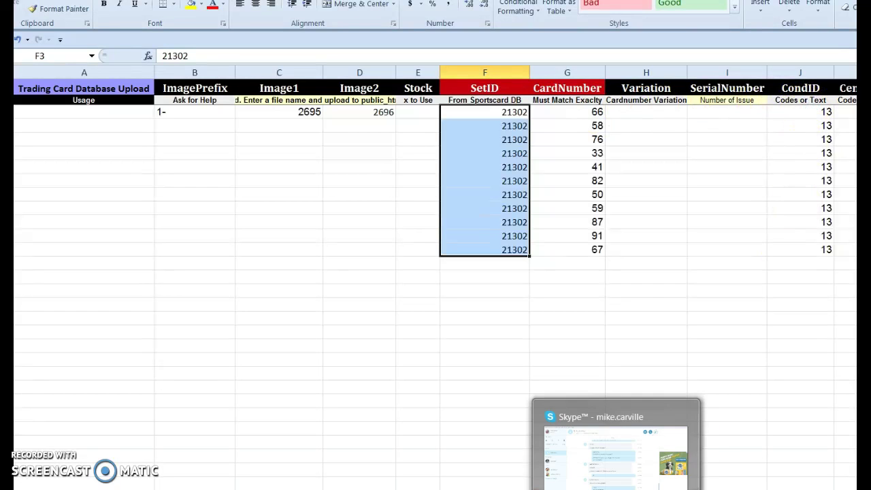
Step: Review the SellingPrice, SalePrice and AmazonPrice columns for the listed cards
left_click(639, 488)
left_click_drag(670, 489, 666, 488)
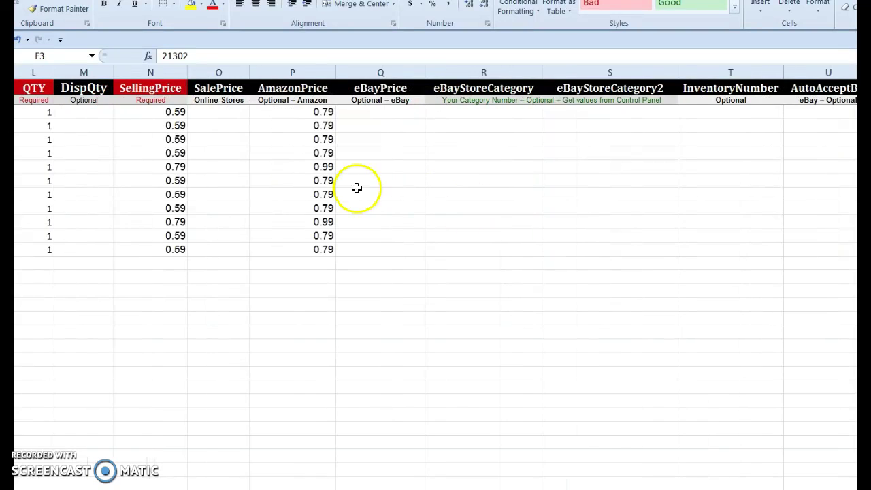
left_click(169, 88)
left_click_drag(169, 88, 173, 247)
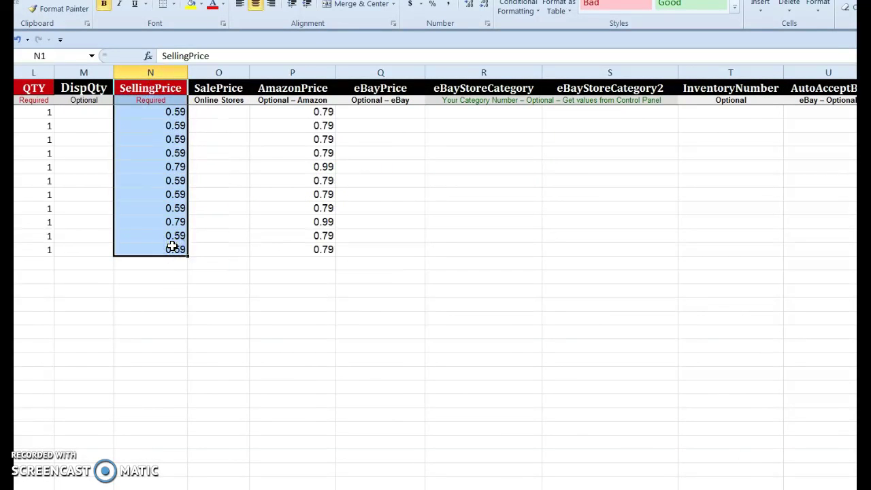
left_click(223, 115)
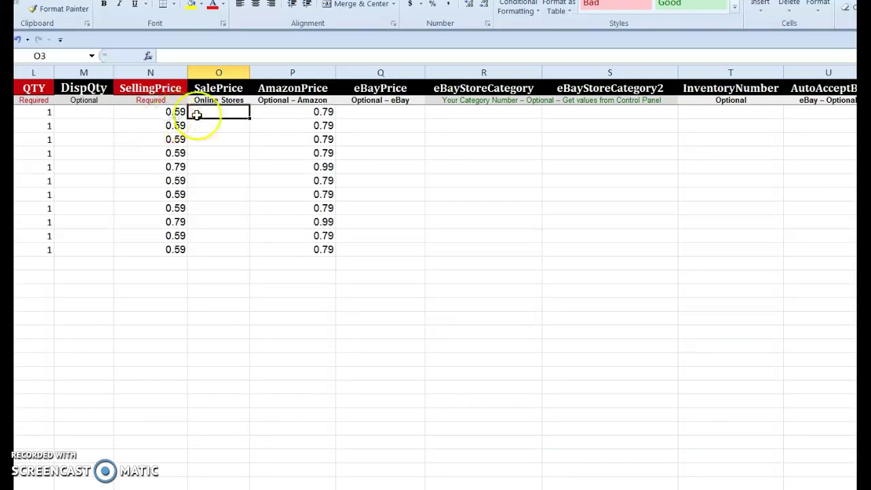
left_click(313, 111)
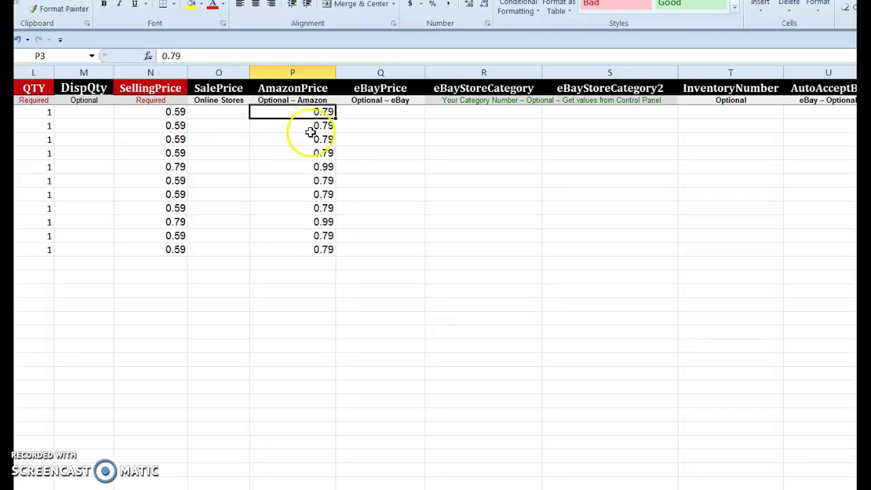
left_click(322, 251)
left_click(320, 223)
left_click_drag(618, 489, 582, 489)
Step: Switch to WS_FTP and examine how the local card image files are named and numbered, starting with 1-2695.jpg
mouse_move(214, 489)
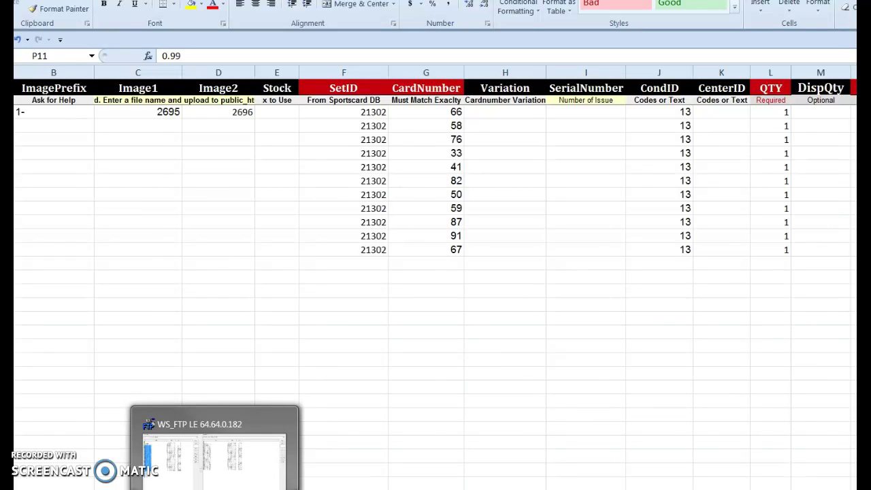
left_click(214, 459)
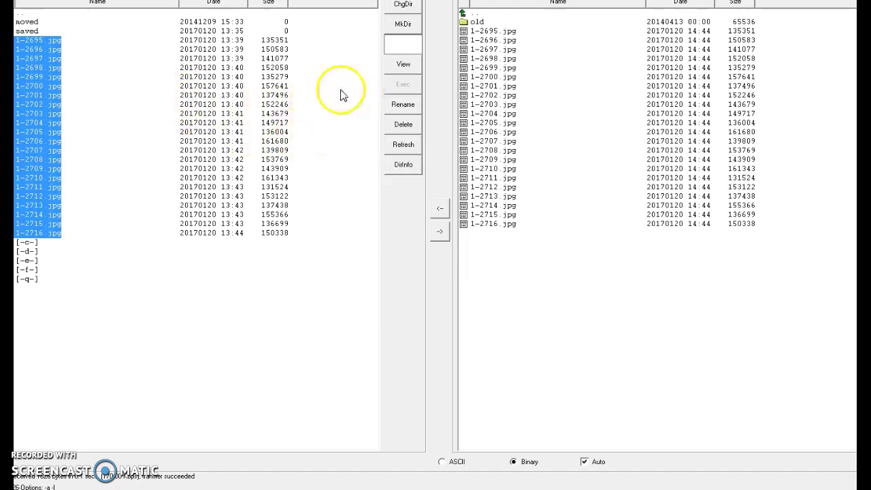
left_click(45, 42)
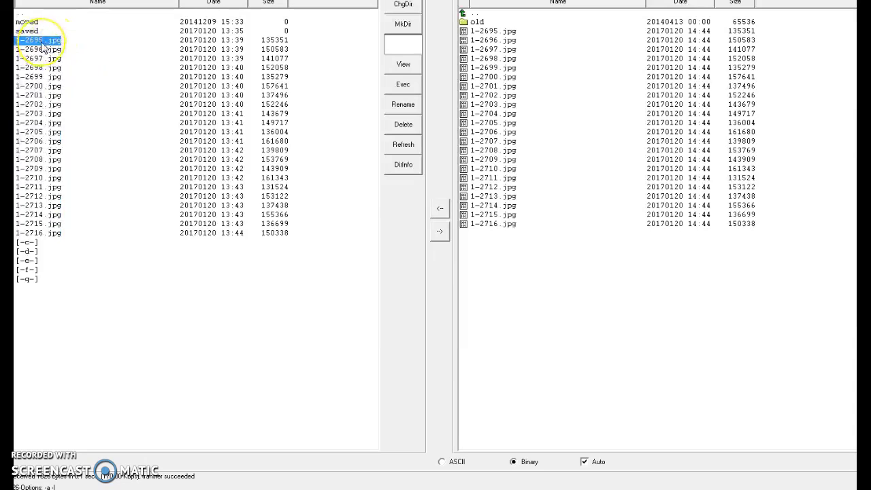
left_click(20, 43)
left_click(40, 43)
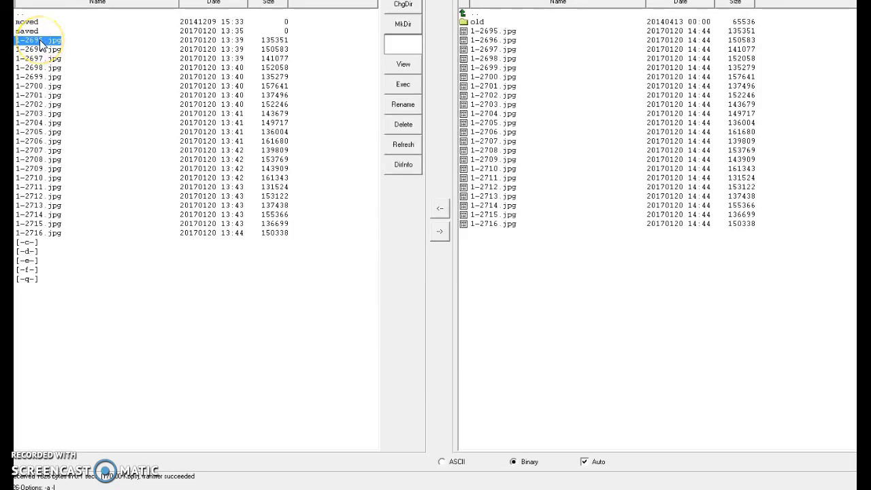
left_click(53, 43)
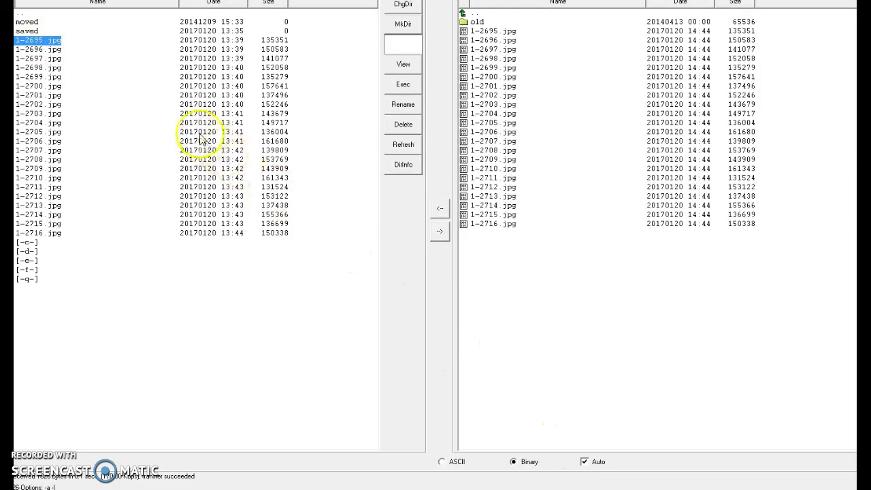
left_click(41, 50)
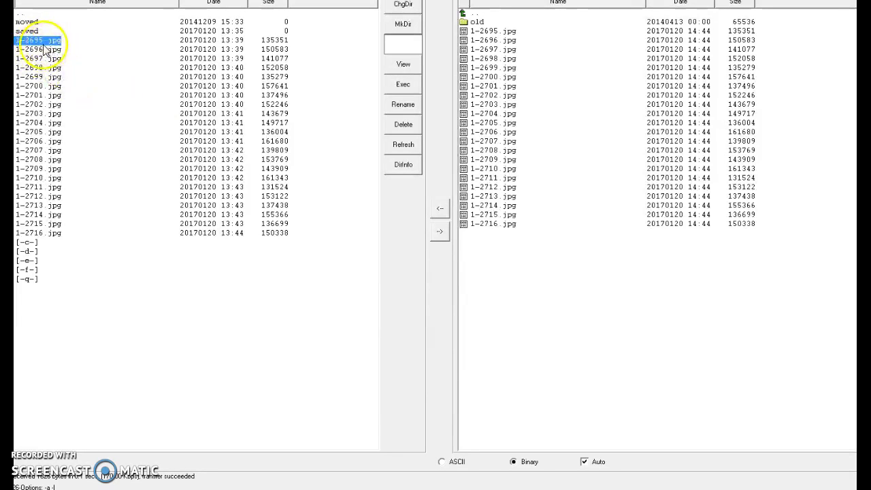
left_click(41, 58)
left_click(41, 68)
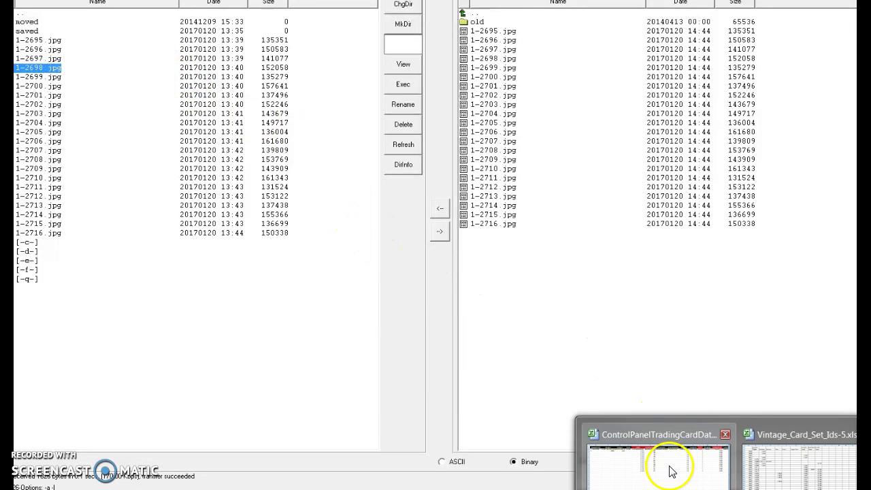
Step: Switch back to the Excel upload sheet and fill the prefix 1- down the ImagePrefix column from B3 to B13
left_click(671, 467)
left_click(75, 117)
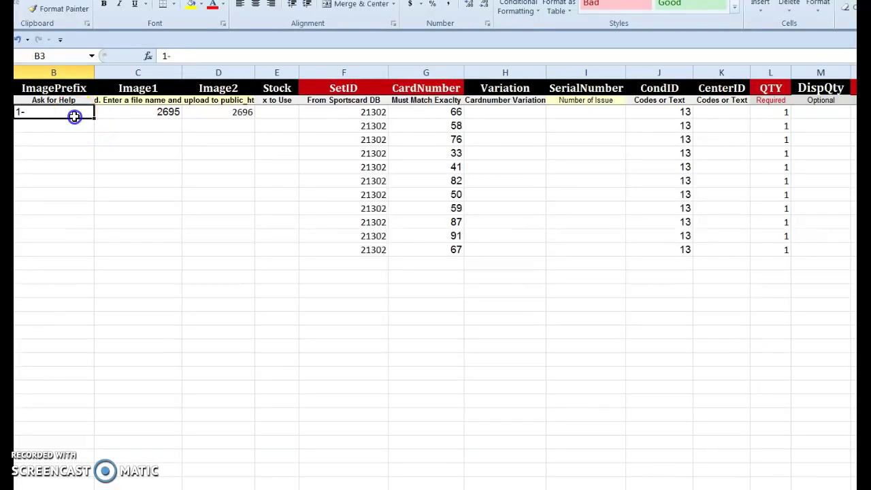
left_click_drag(75, 117, 68, 245)
key("ctrl+d")
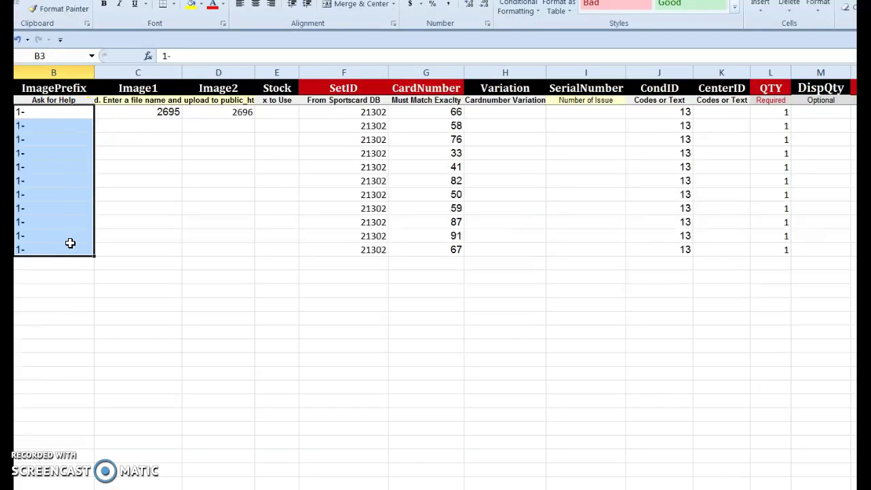
Step: Fill the Image1 column from C3 to C13 with a linear series starting at 2695 with a step value of 2
left_click(167, 112)
left_click(220, 111)
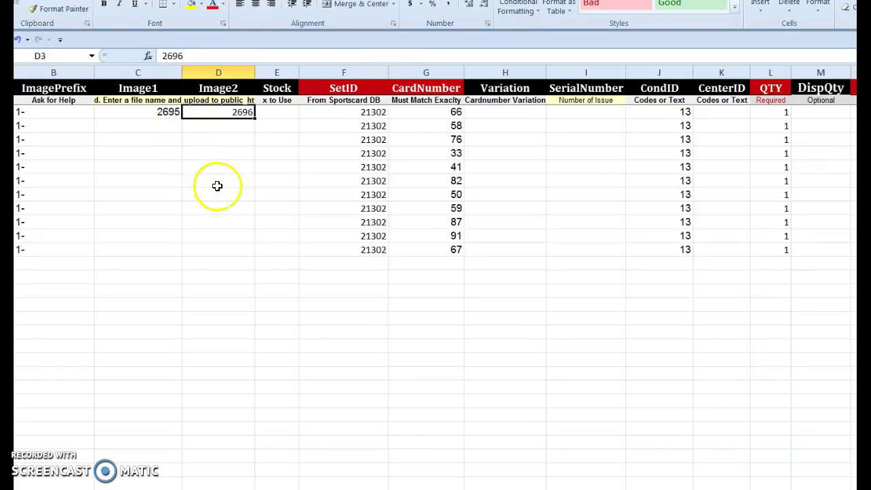
left_click(166, 113)
left_click_drag(167, 112, 160, 249)
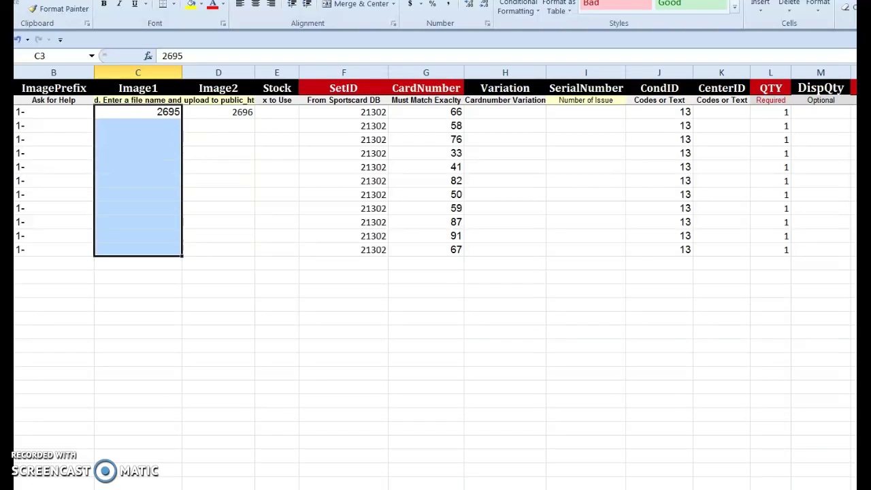
left_click(842, 1)
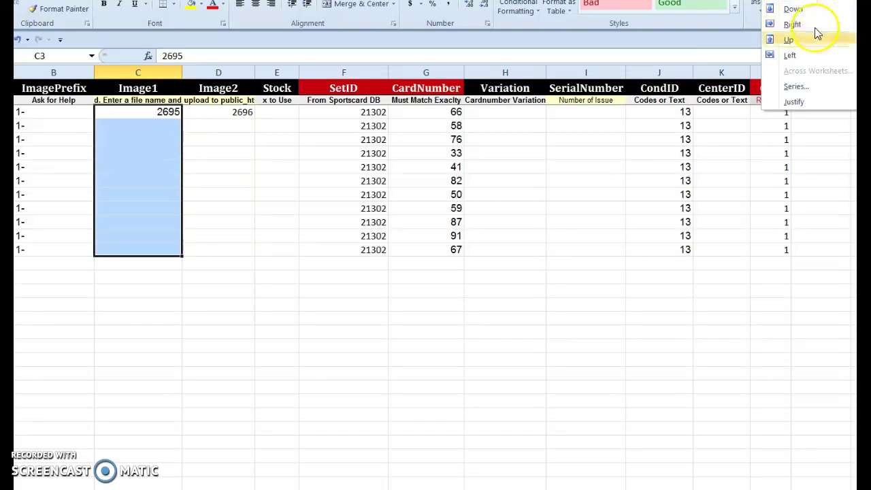
left_click(791, 85)
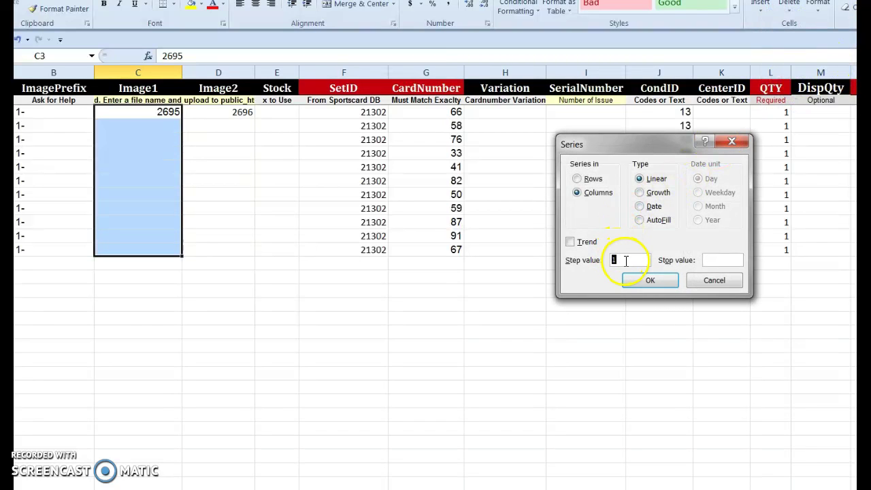
type("2")
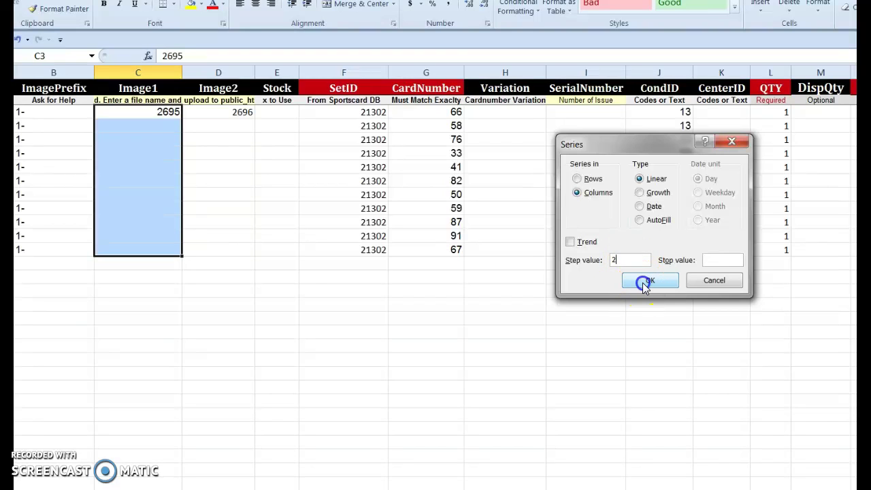
left_click(644, 284)
Step: Fill the Image2 column from D3 to D13 with a linear series starting at 2696 with a step value of 2
left_click_drag(243, 113, 236, 247)
key("alt+h")
key("s")
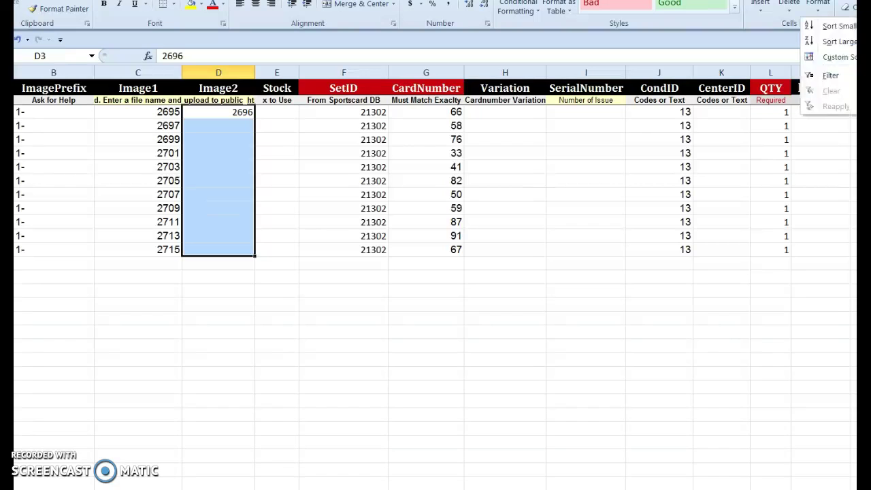
key("alt+h")
key("f")
key("i")
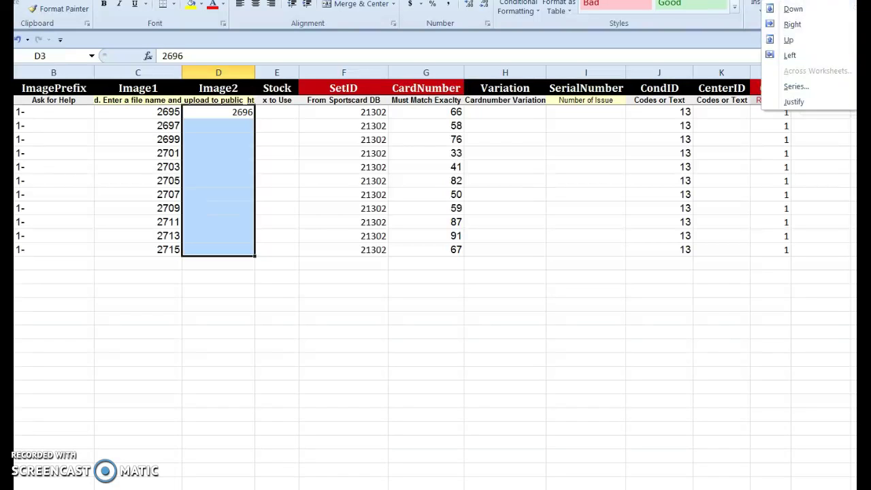
left_click(793, 86)
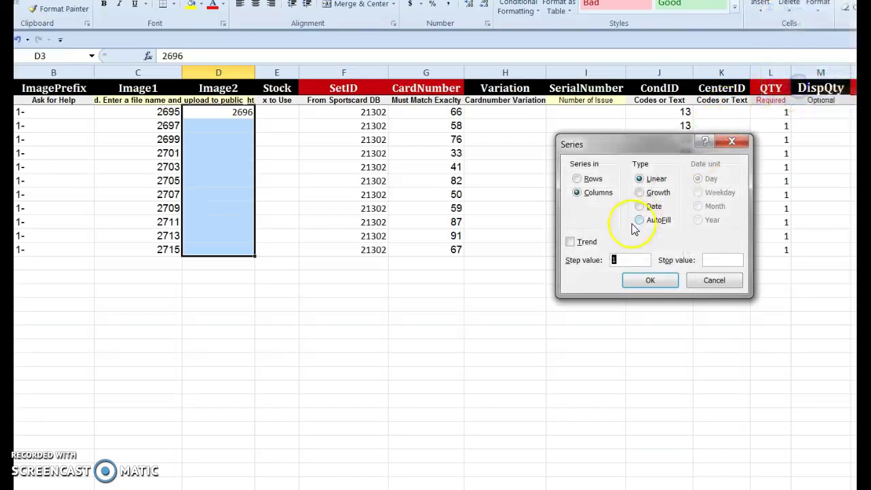
left_click(636, 277)
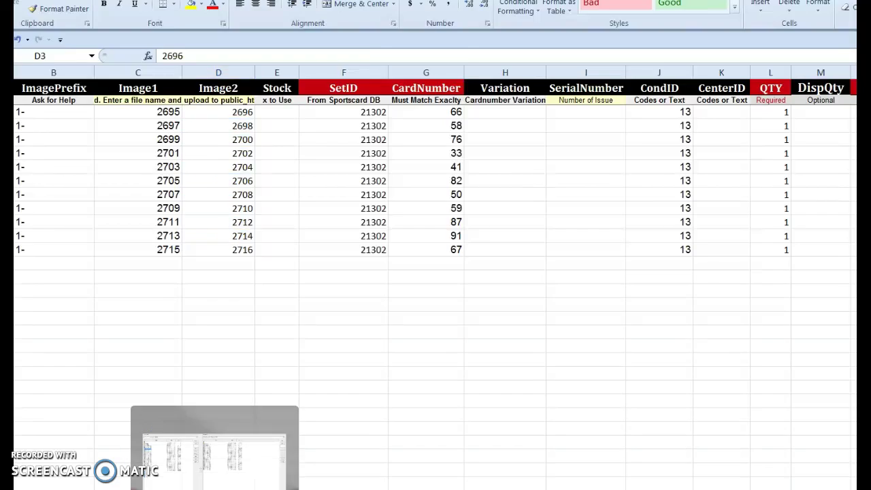
Step: Switch to WS_FTP to review the local card images 1-2695.jpg through 1-2716.jpg, selecting them all, and return to the Excel upload sheet
left_click(213, 442)
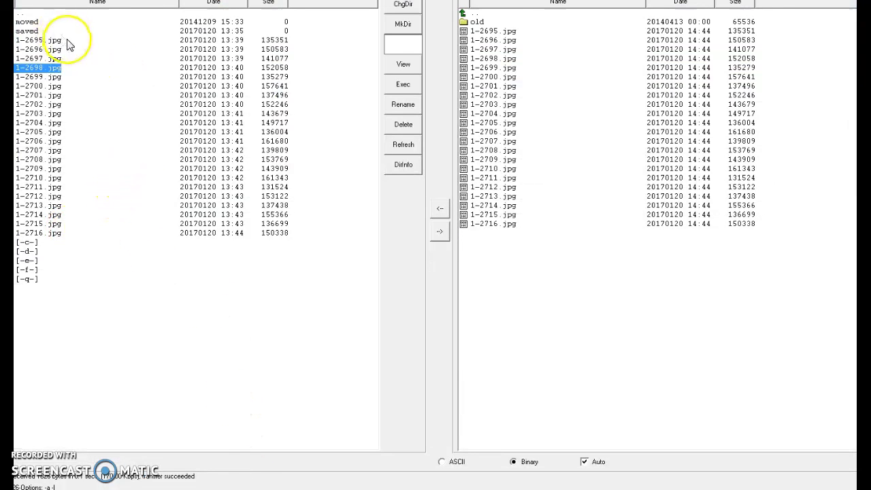
left_click_drag(66, 44, 75, 231)
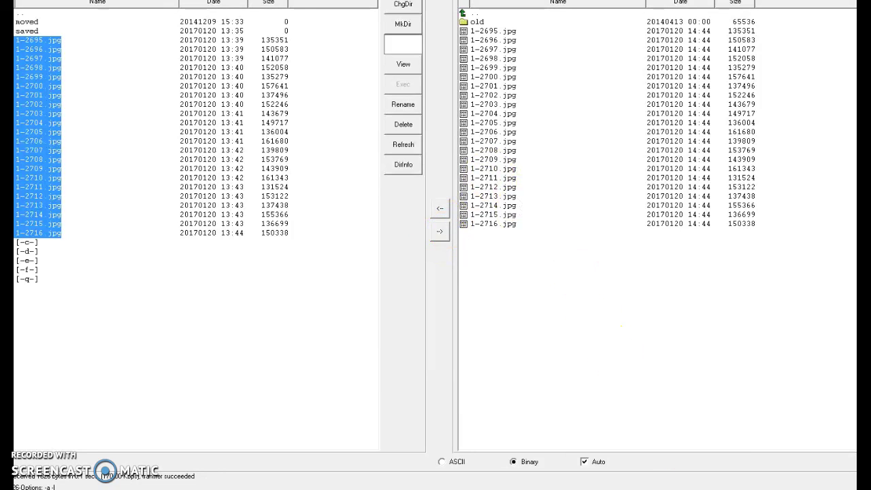
mouse_move(456, 488)
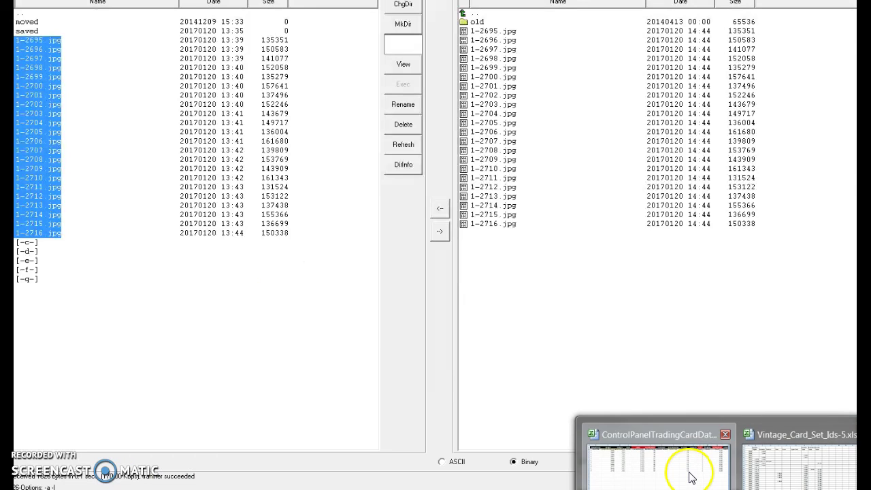
left_click(691, 478)
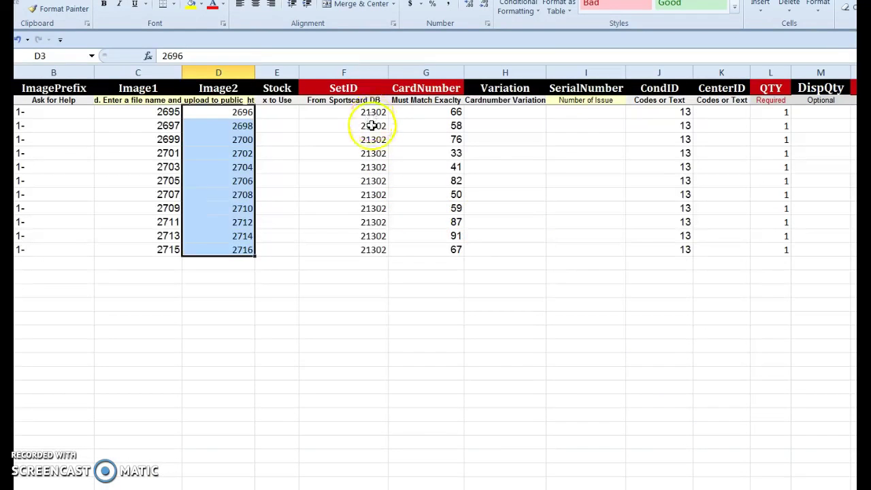
left_click(354, 265)
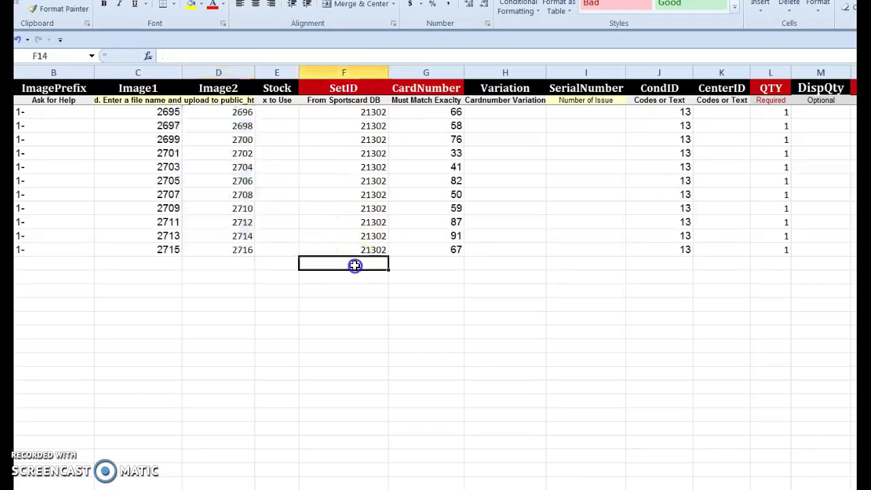
left_click(351, 267)
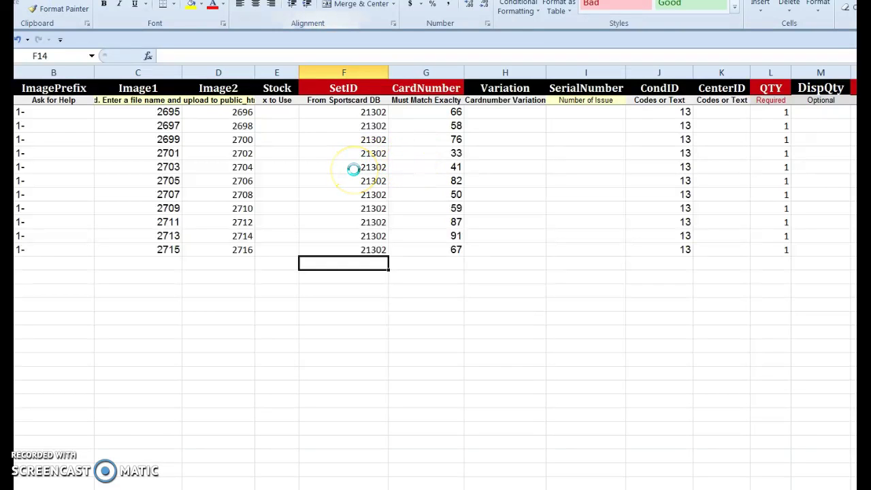
Step: Start saving the workbook under a new name and browse to the folder C:\123\sites\UCAC
key("F12")
left_click(175, 283)
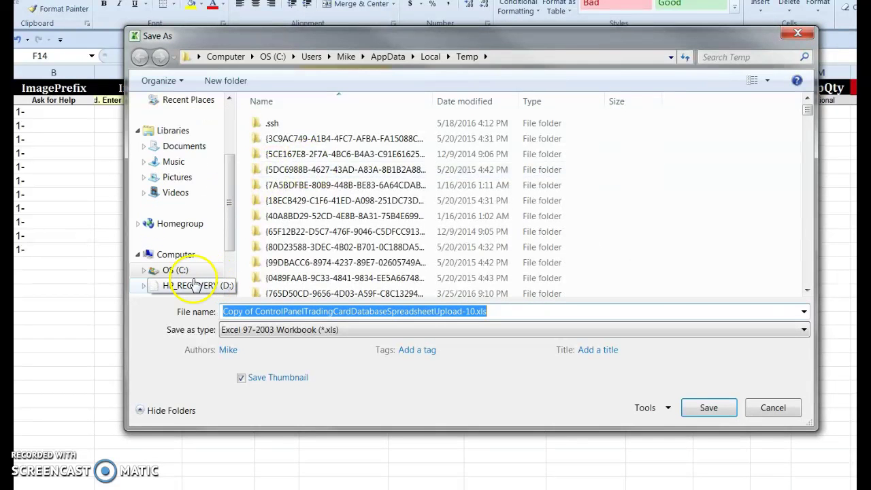
double_click(327, 140)
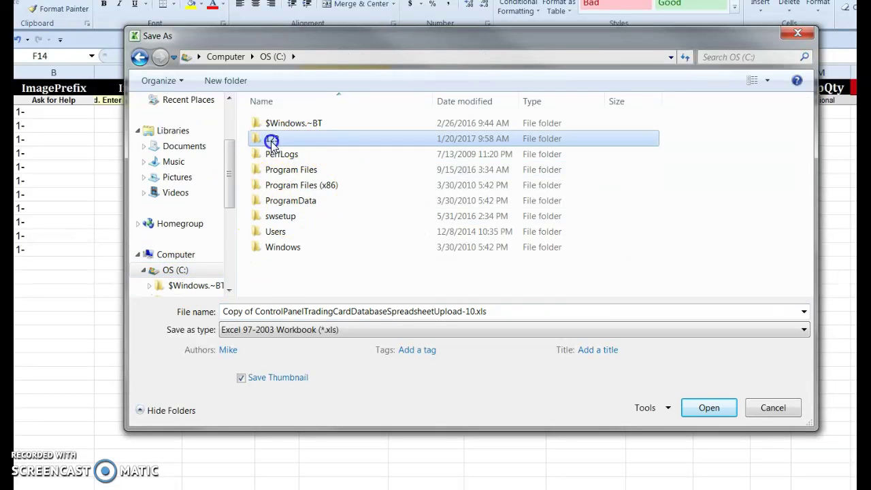
double_click(302, 248)
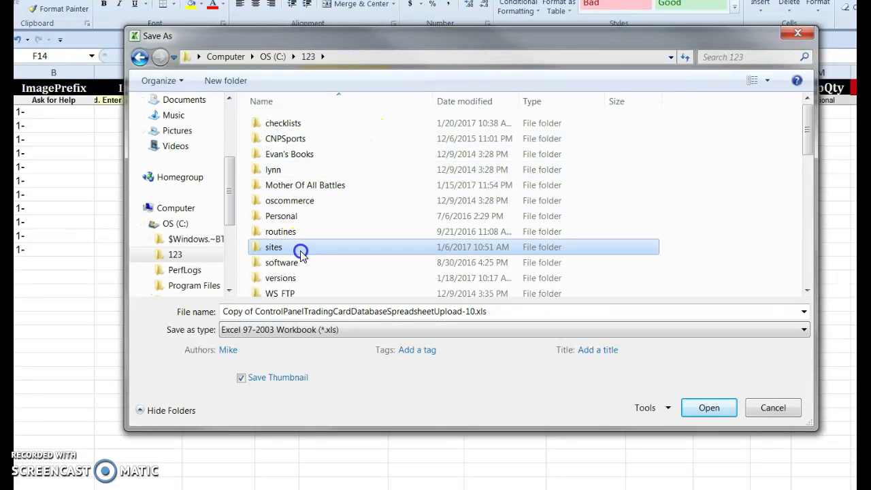
left_click_drag(808, 112, 793, 268)
double_click(317, 208)
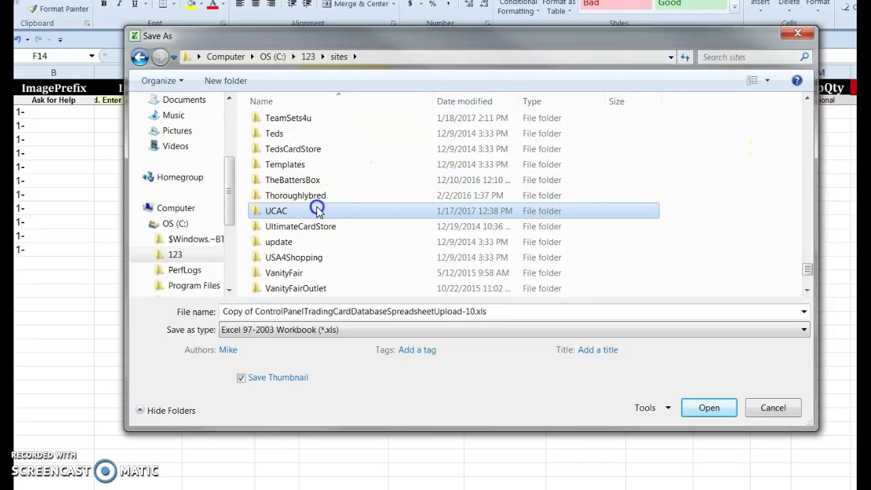
Step: Name the file 2014ScoreSelect and save it as an Excel 97-2003 workbook
left_click(329, 310)
type("2015")
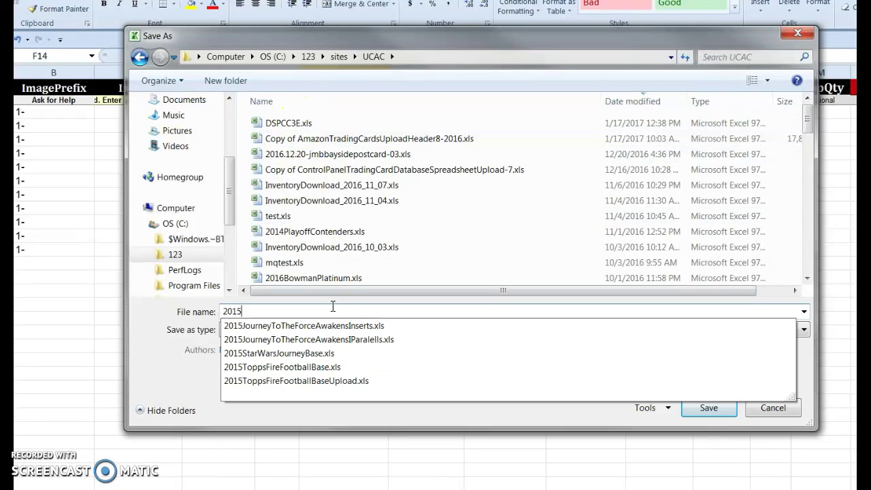
key("BackSpace")
type("4ScoreSelect")
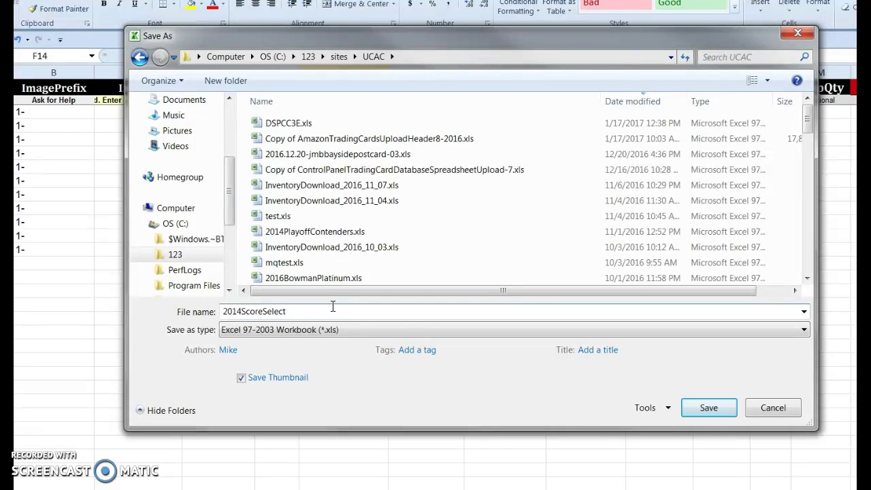
left_click(709, 410)
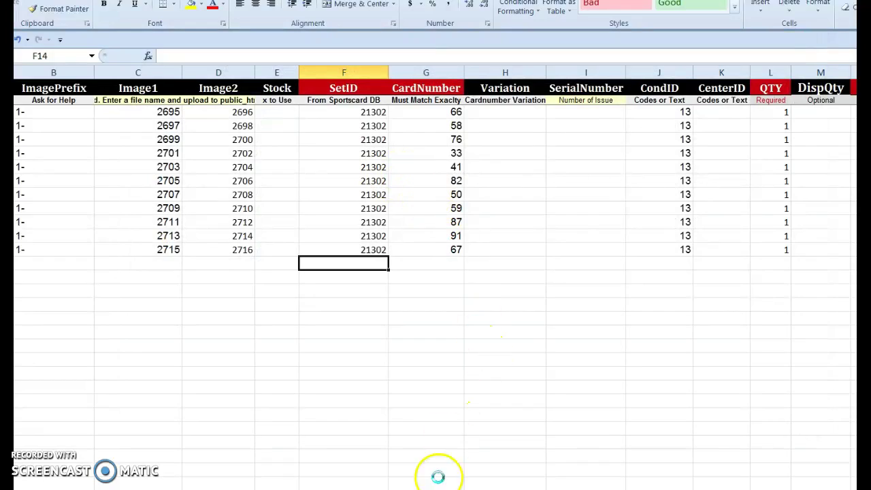
Step: Switch to the Ultimate Cards and Coins Control Panel in the browser and open the Upload Inventory Spreadsheet (New) page
mouse_move(412, 476)
left_click(435, 466)
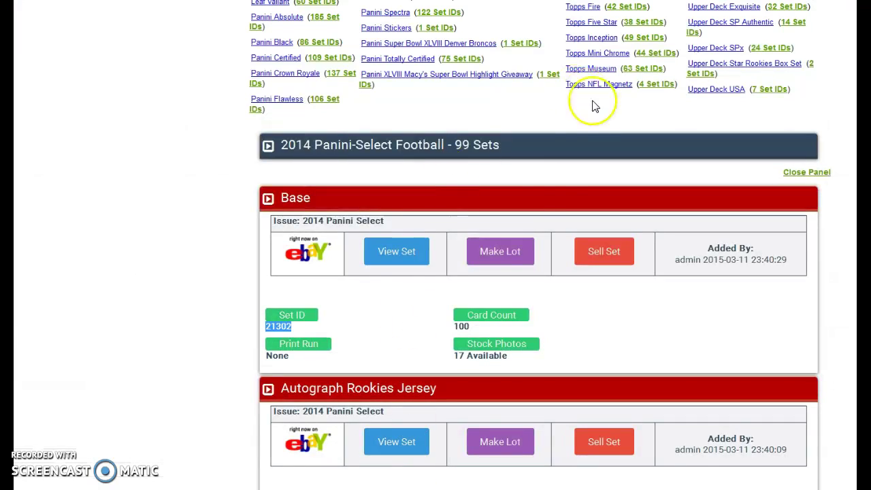
scroll(598, 181, "up", 10)
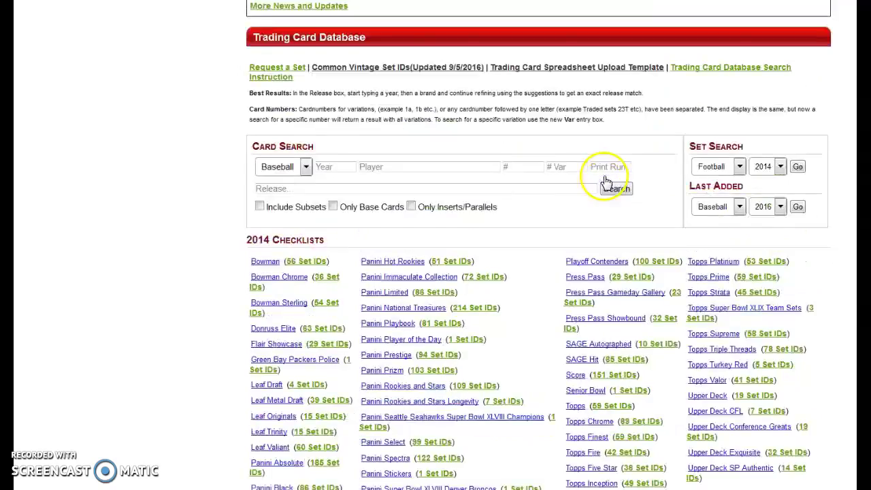
scroll(603, 180, "up", 3)
mouse_move(434, 49)
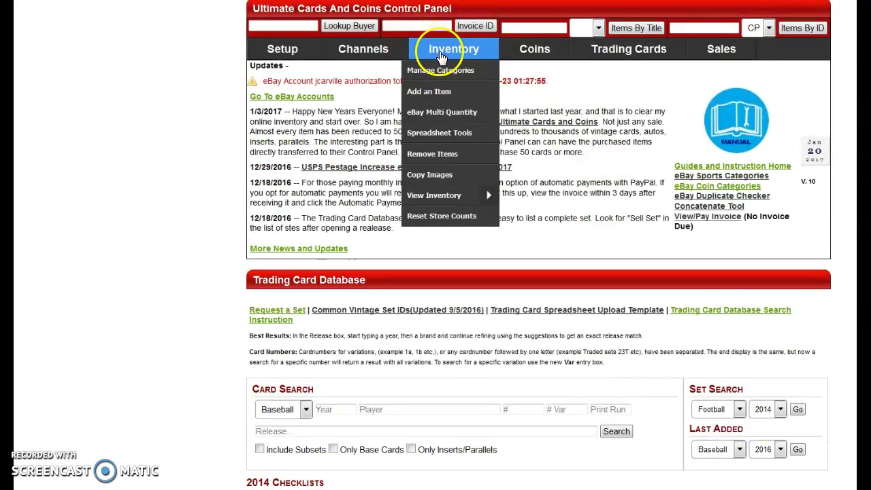
mouse_move(439, 134)
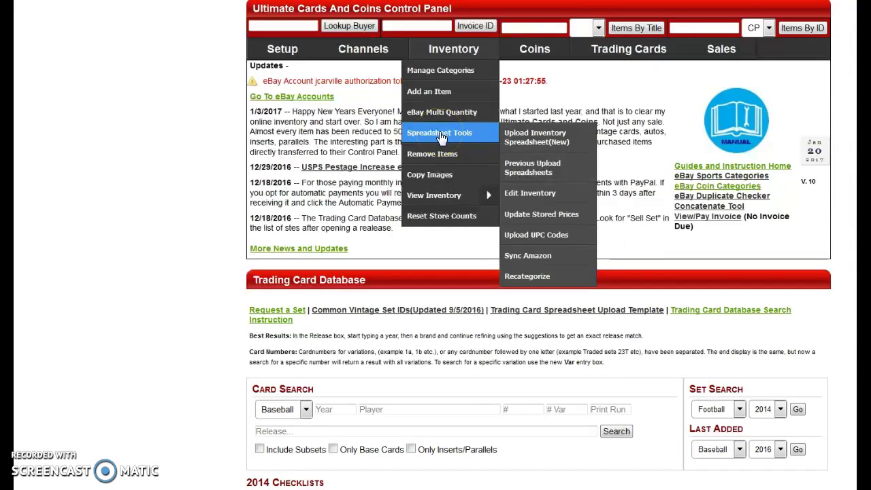
left_click(557, 143)
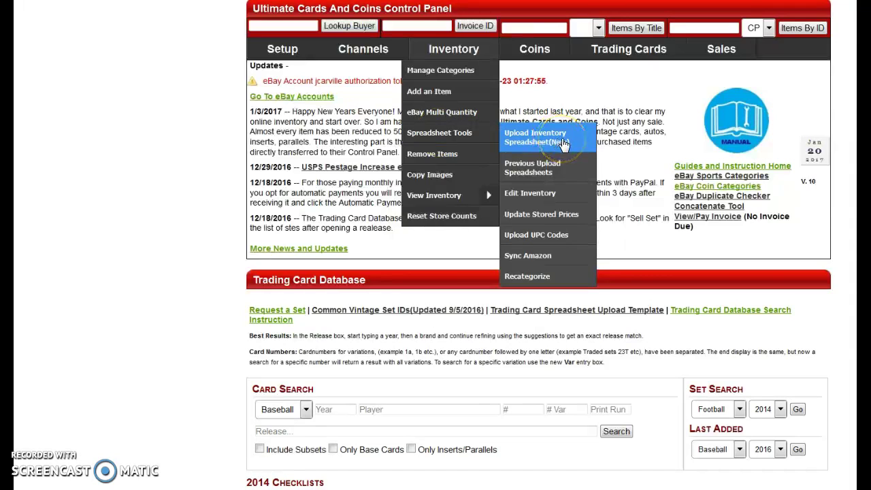
left_click(562, 143)
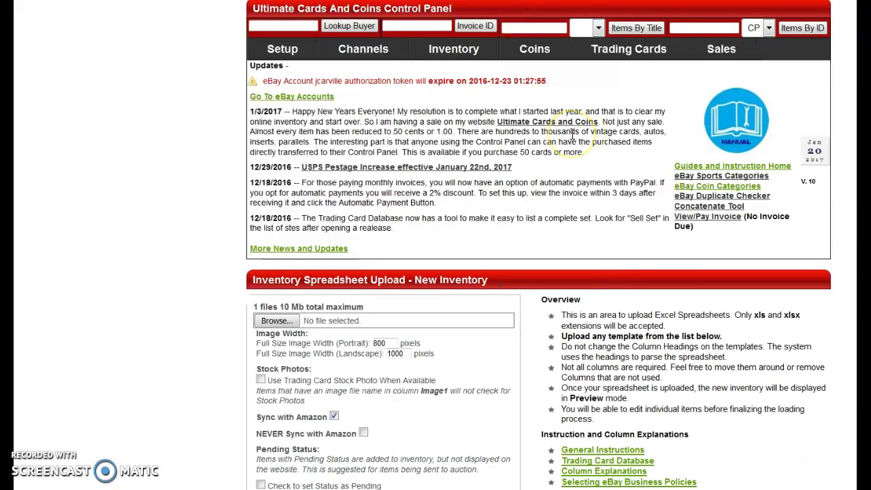
Step: Open the Trading Card Database spreadsheet instructions, and check the CondID code in cell J3 of the Excel sheet
scroll(572, 134, "down", 2)
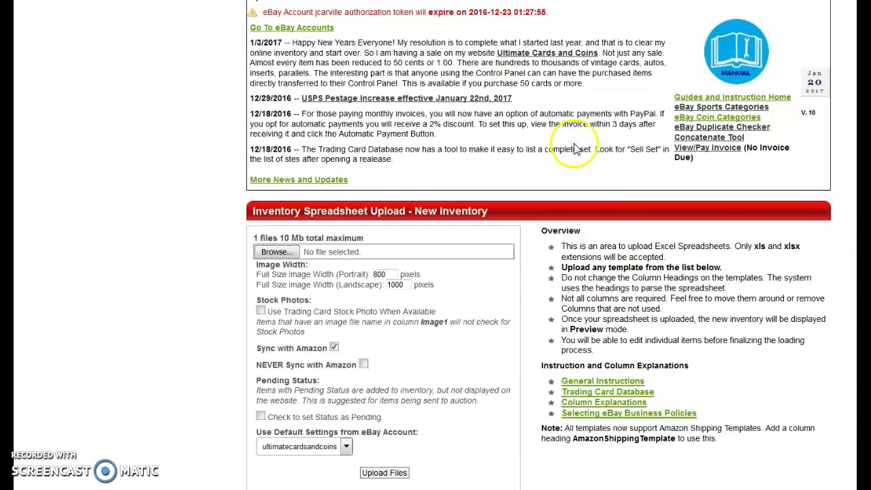
left_click(614, 392)
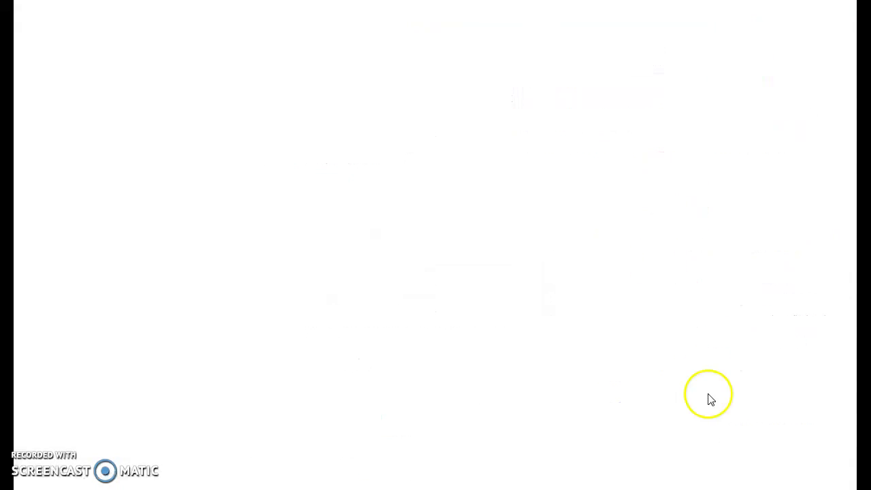
left_click(689, 470)
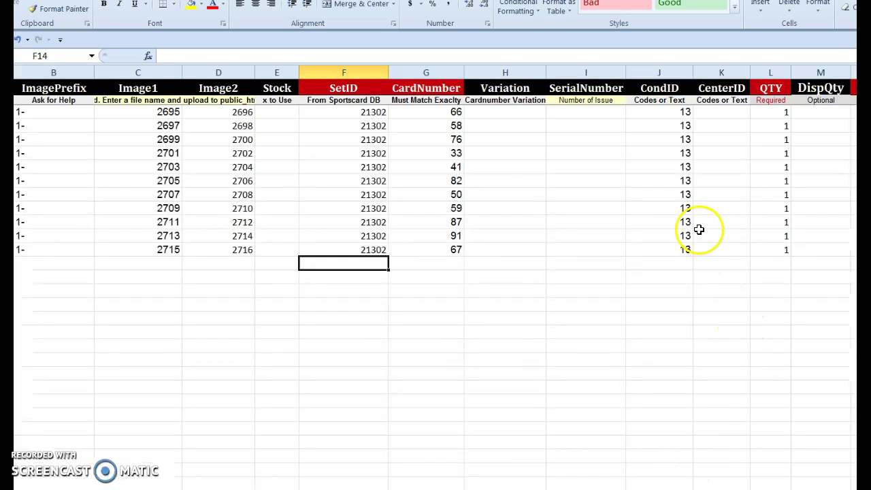
left_click(686, 112)
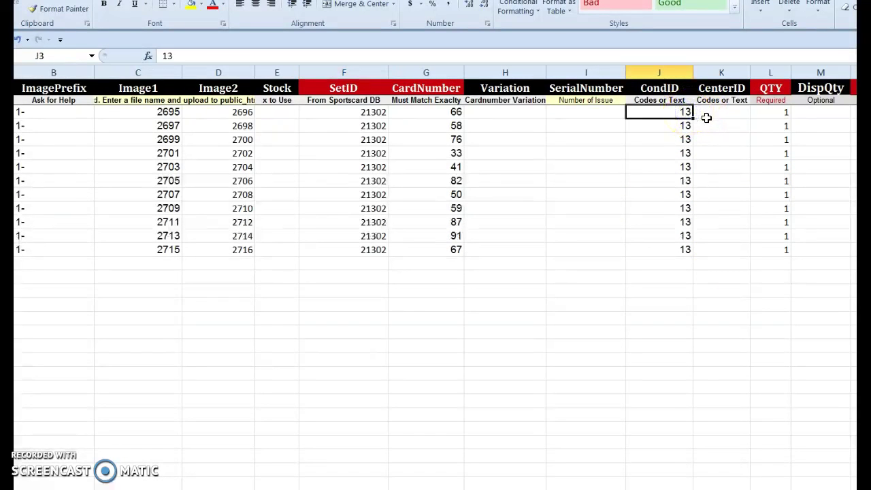
left_click(689, 114)
Step: Switch back to the browser instructions, examine the numeric grading and centering codes, and return to the inventory upload page
left_click(501, 467)
left_click(385, 484)
scroll(527, 266, "down", 10)
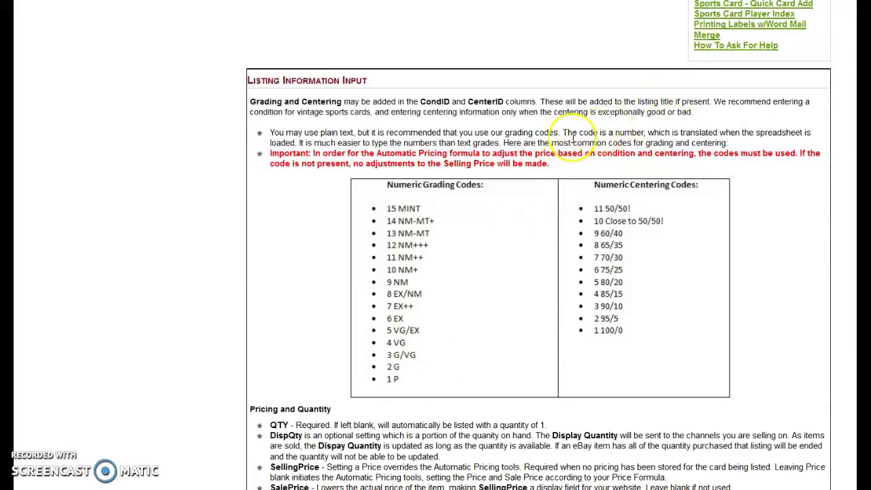
scroll(561, 169, "up", 10)
scroll(497, 107, "up", 2)
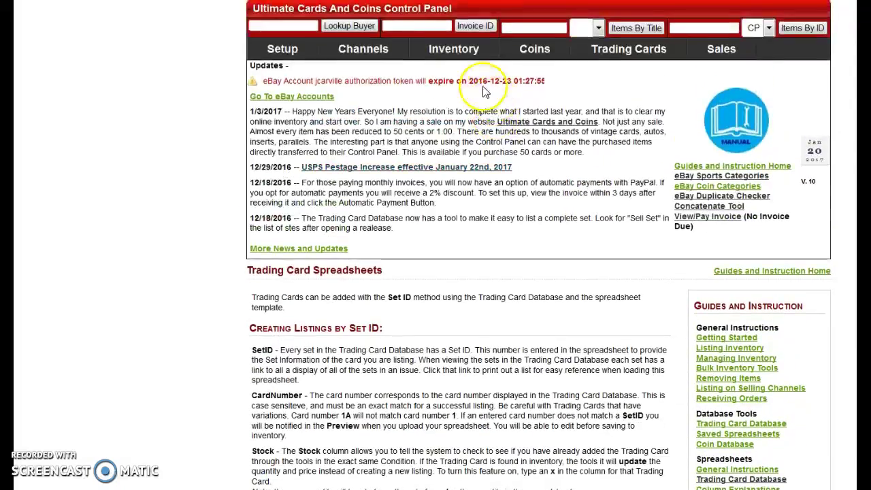
right_click(422, 176)
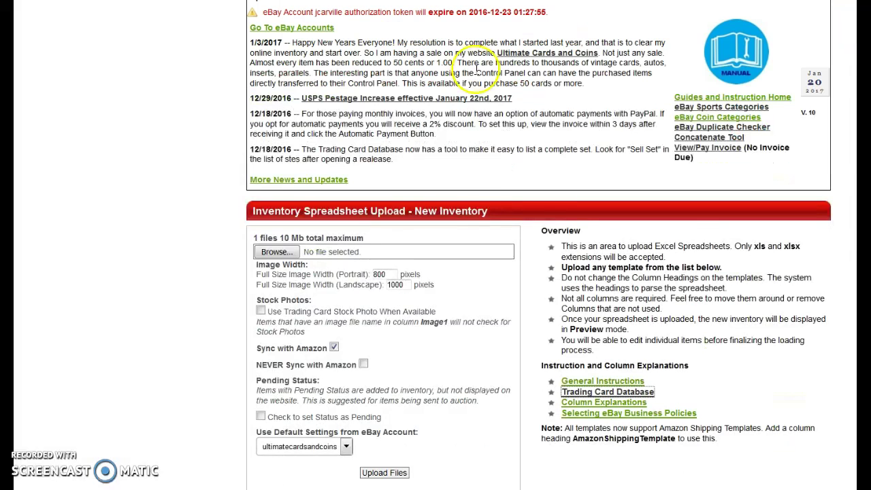
Step: Choose 2014ScoreSelect.xls as the spreadsheet file for the new inventory upload
left_click(287, 255)
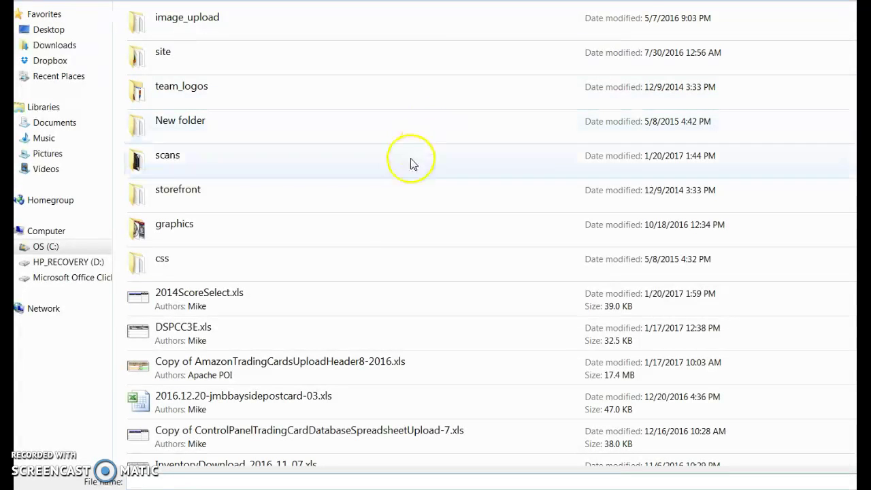
double_click(203, 296)
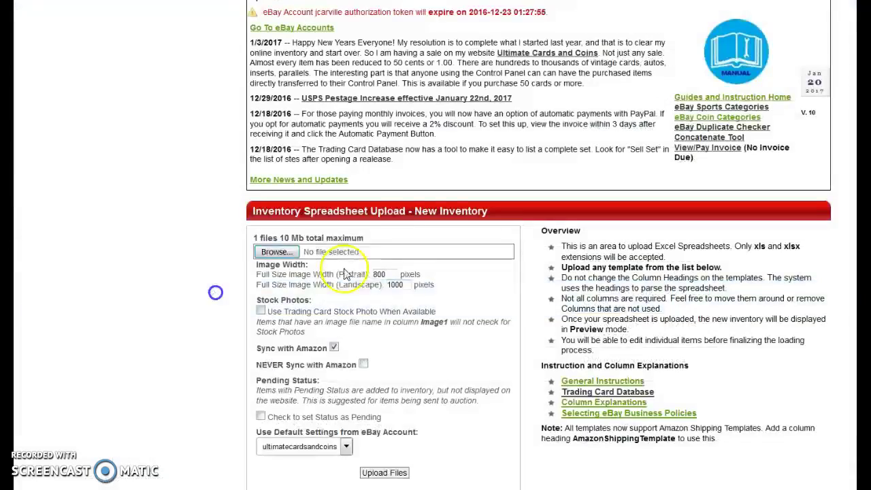
scroll(412, 147, "down", 1)
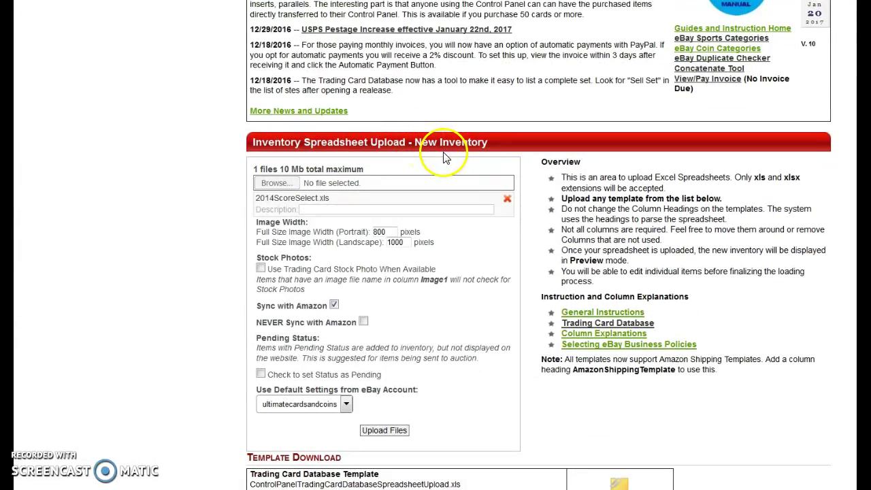
left_click(261, 270)
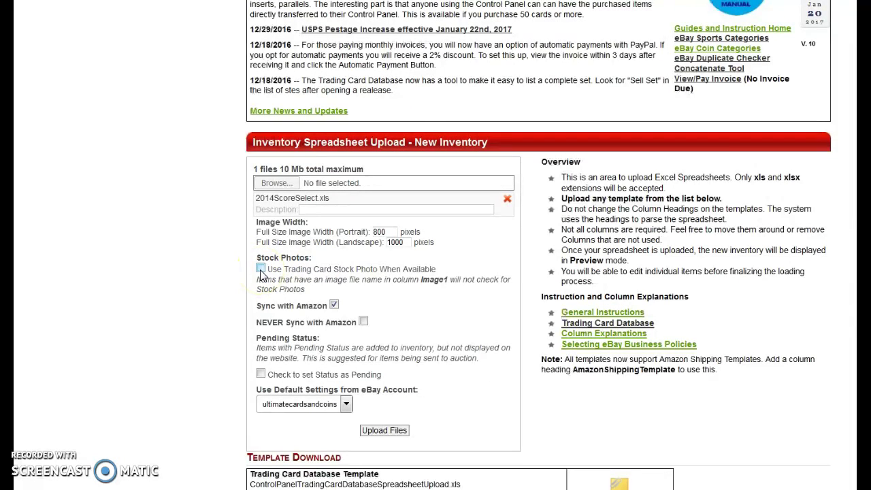
left_click(261, 269)
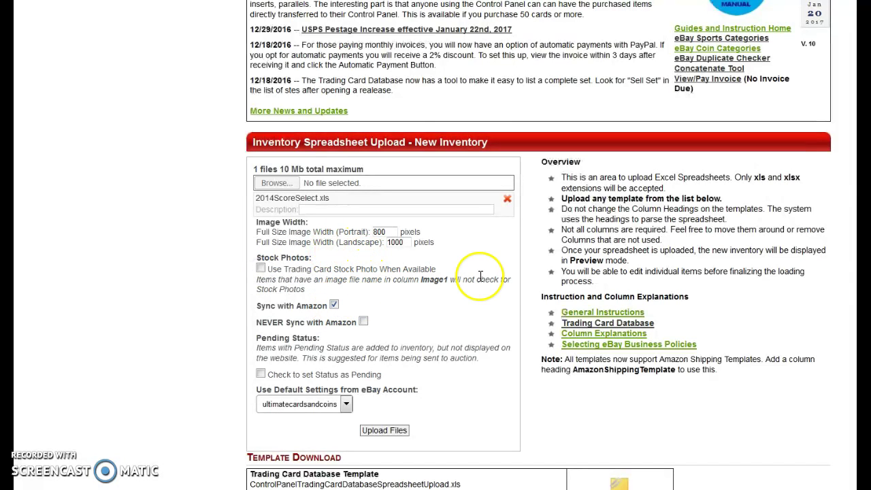
Step: Upload the chosen spreadsheet and open the stock and pricing settings of the #66 Nate Washington card in the preview
left_click(398, 431)
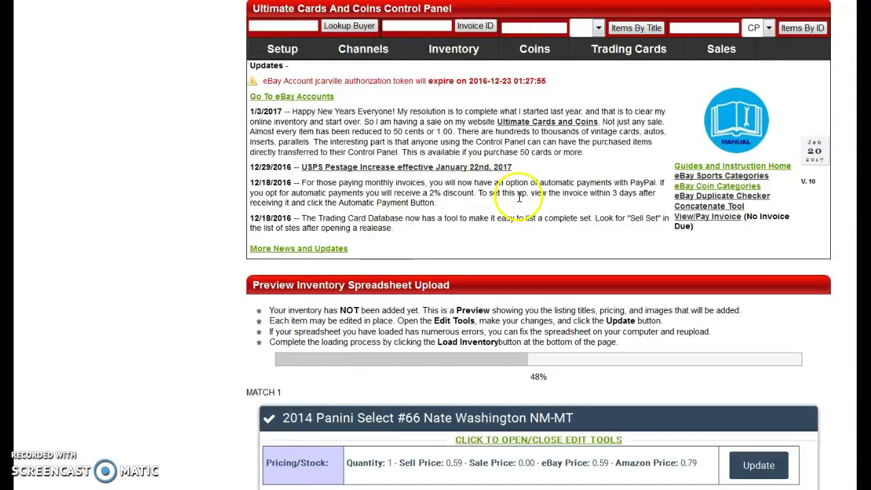
scroll(488, 165, "down", 2)
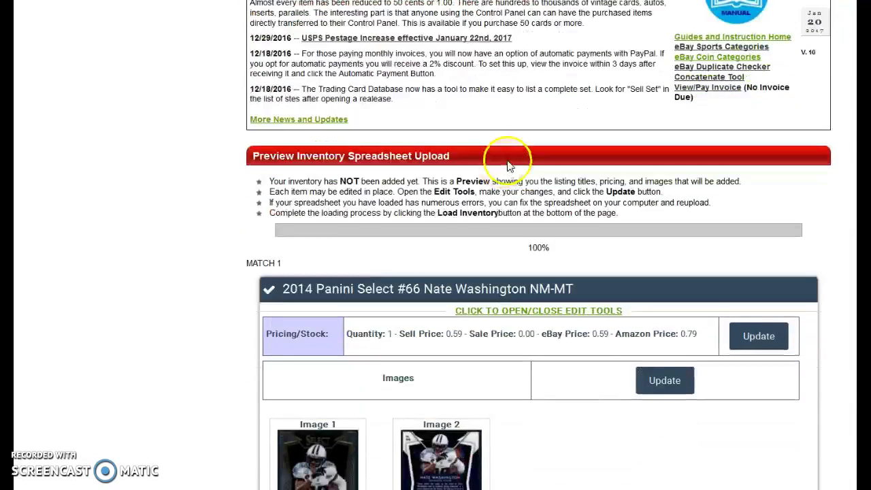
scroll(503, 127, "down", 1)
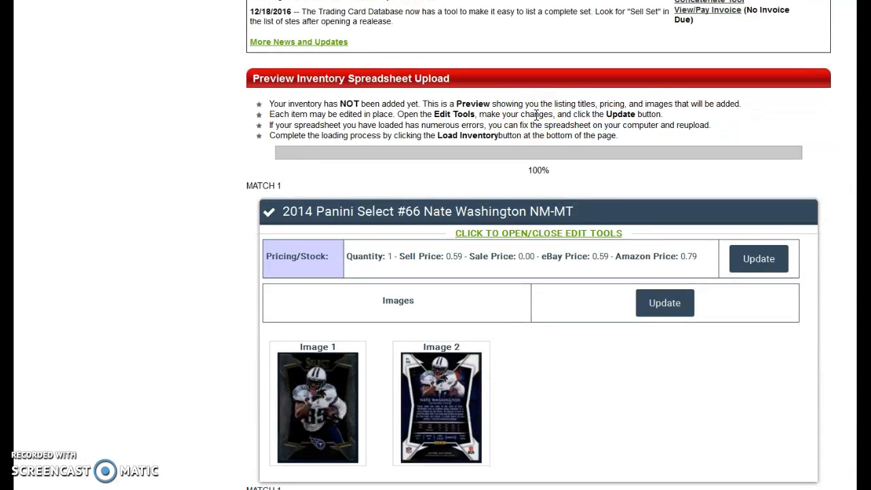
scroll(537, 114, "down", 1)
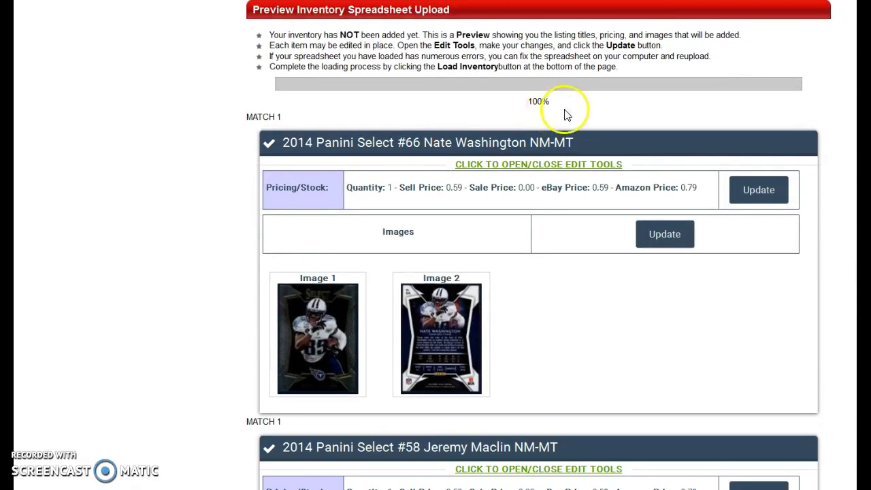
left_click(750, 192)
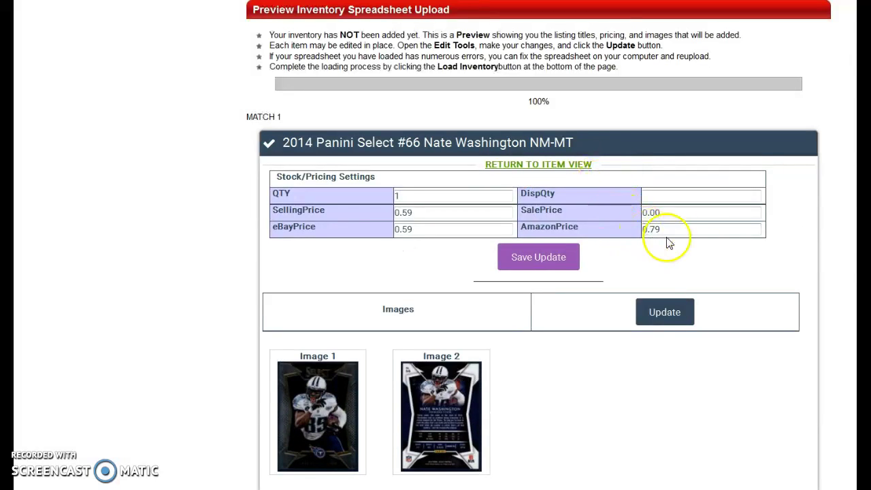
left_click(548, 257)
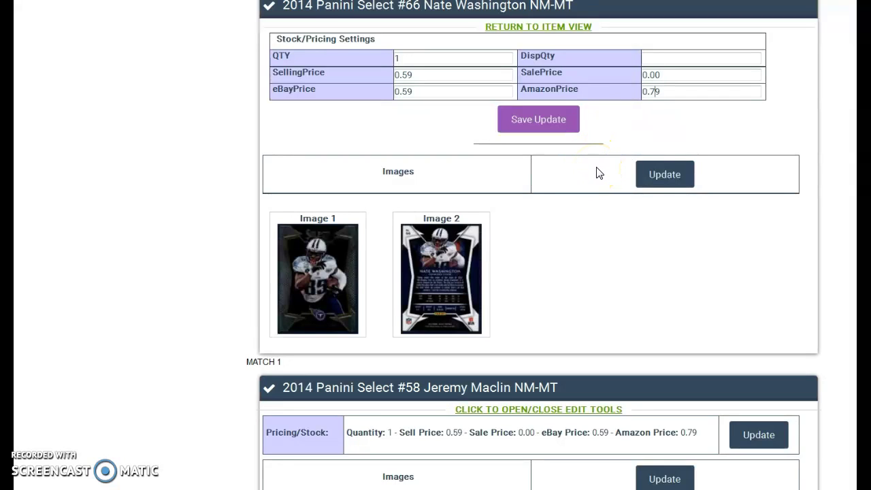
Step: Review the remaining card titles, prices and images in the upload preview, and load the inventory
scroll(598, 173, "down", 3)
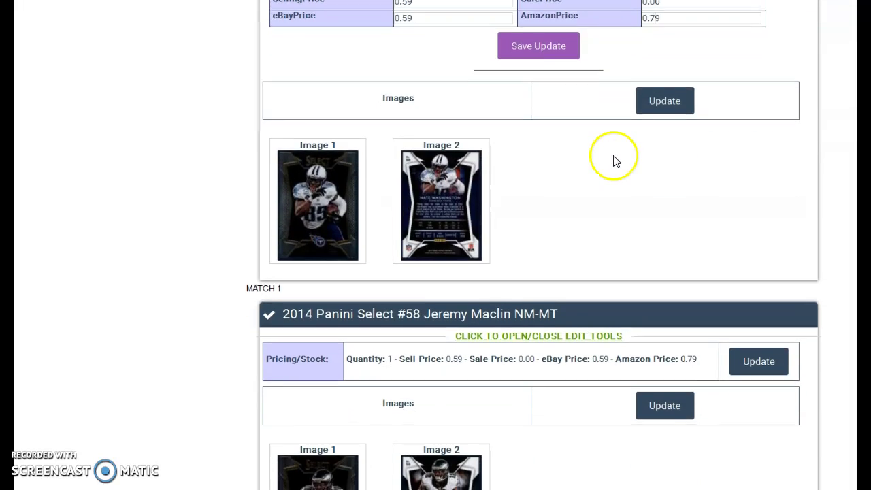
scroll(590, 154, "down", 8)
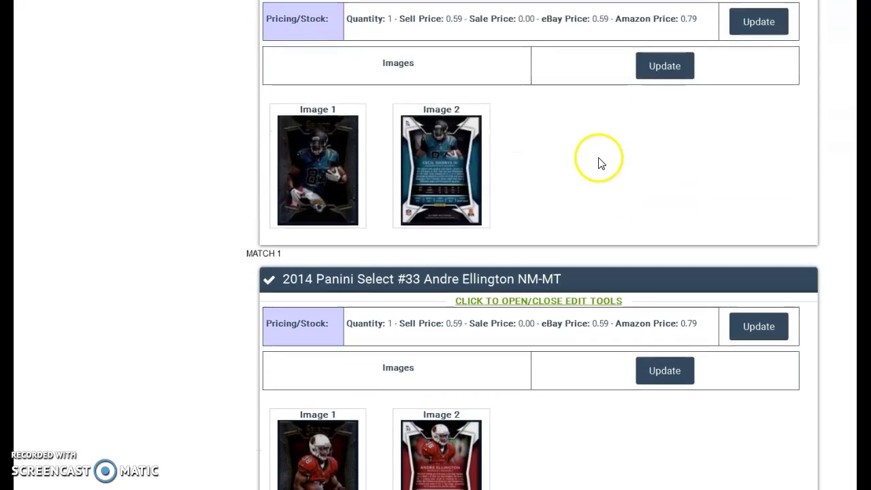
scroll(599, 163, "down", 3)
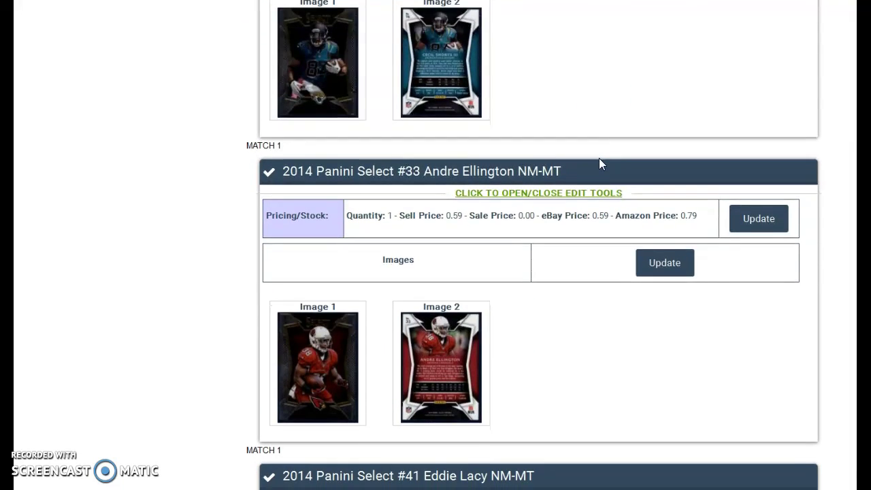
scroll(599, 163, "down", 8)
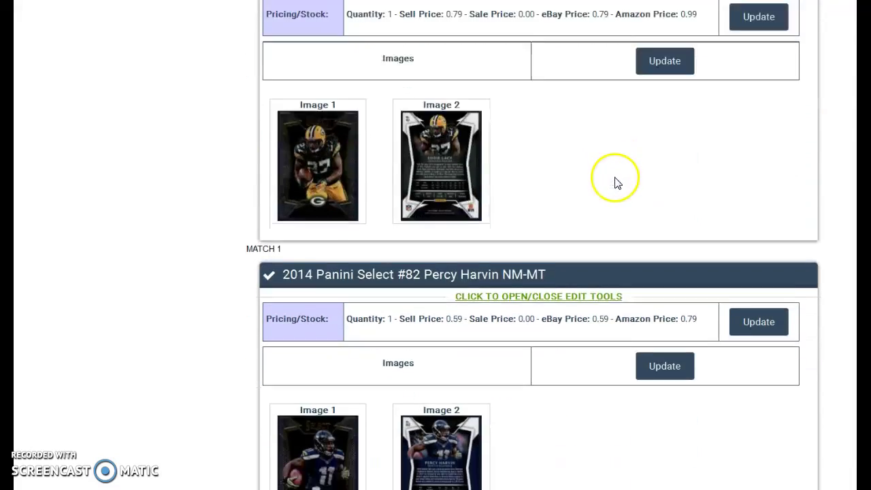
scroll(614, 182, "down", 7)
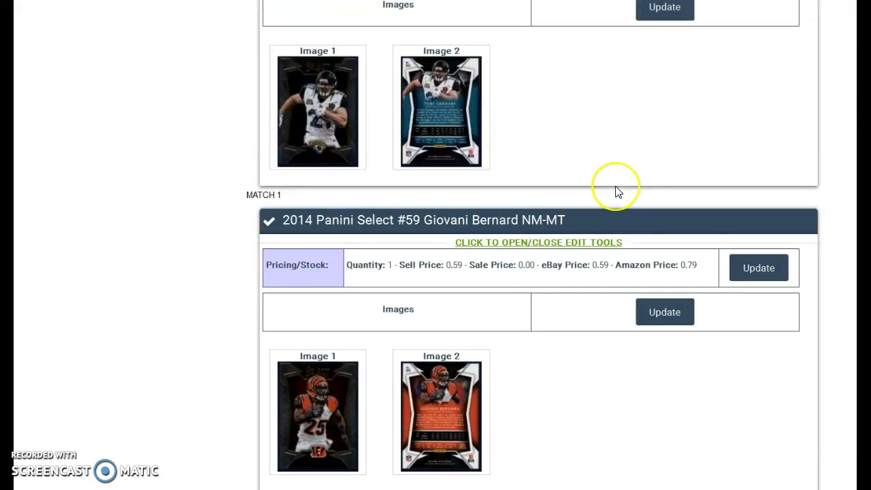
scroll(615, 191, "down", 2)
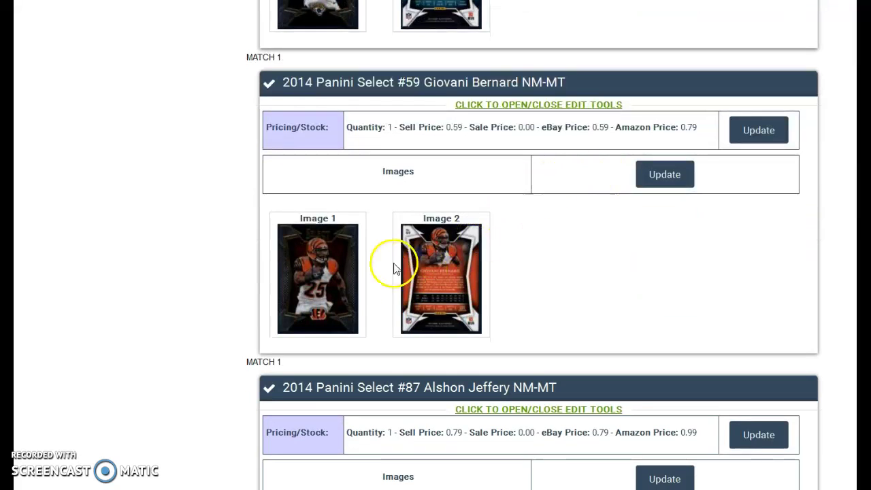
scroll(565, 187, "down", 6)
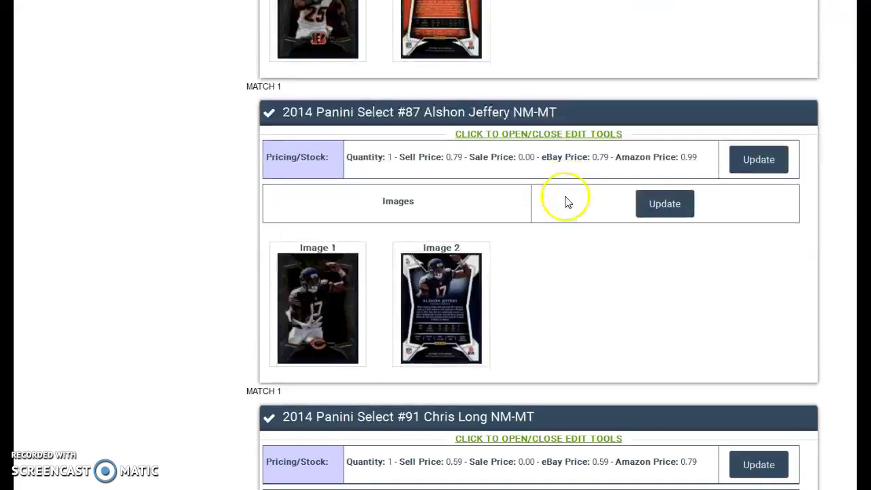
scroll(564, 216, "down", 7)
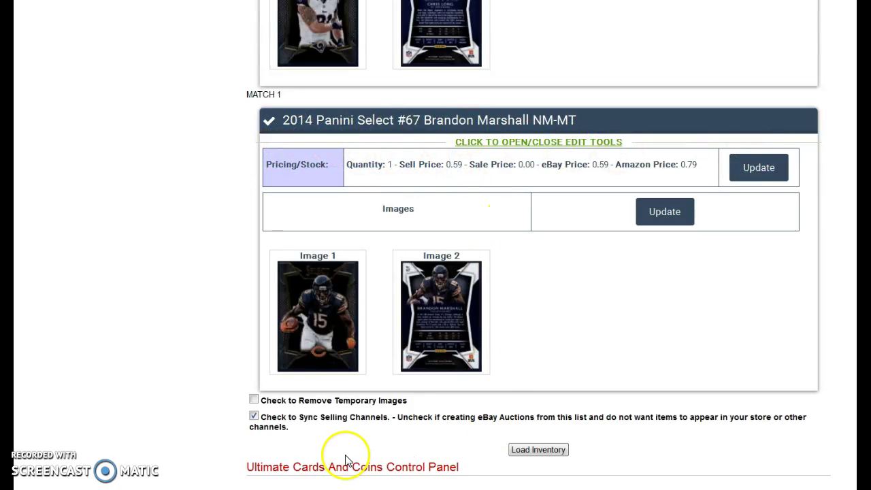
left_click(538, 450)
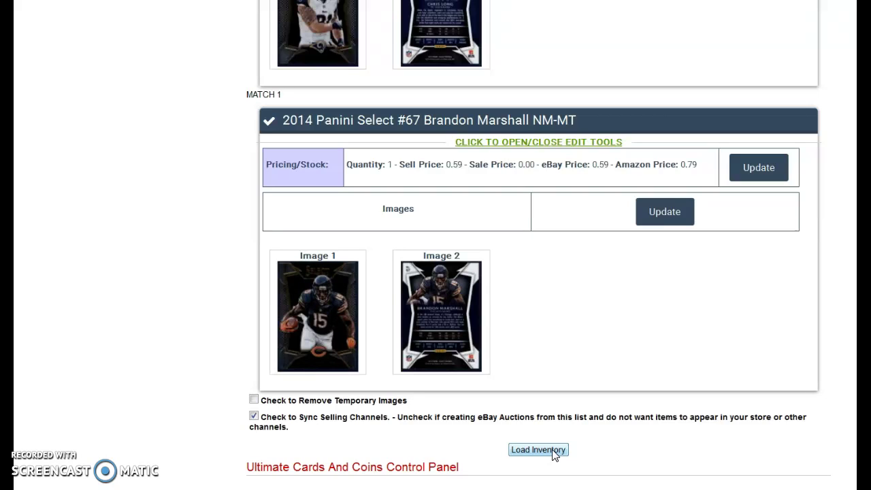
left_click(553, 450)
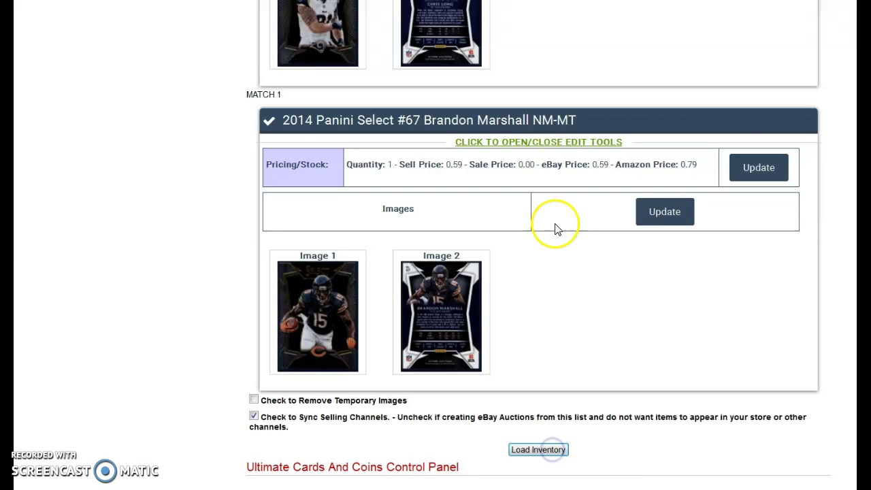
Step: Examine the spreadsheet upload results for each card, including item selection, channel prices and listing options, through #67 Brandon Marshall
scroll(613, 178, "down", 2)
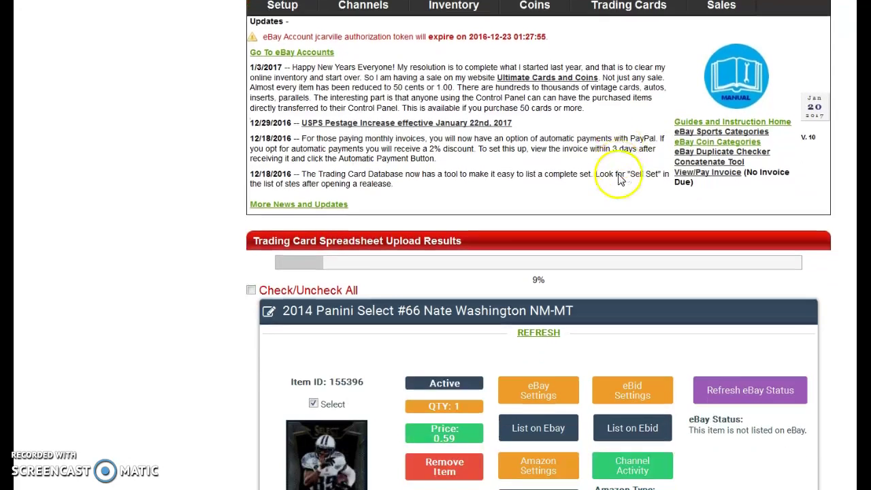
scroll(563, 167, "down", 1)
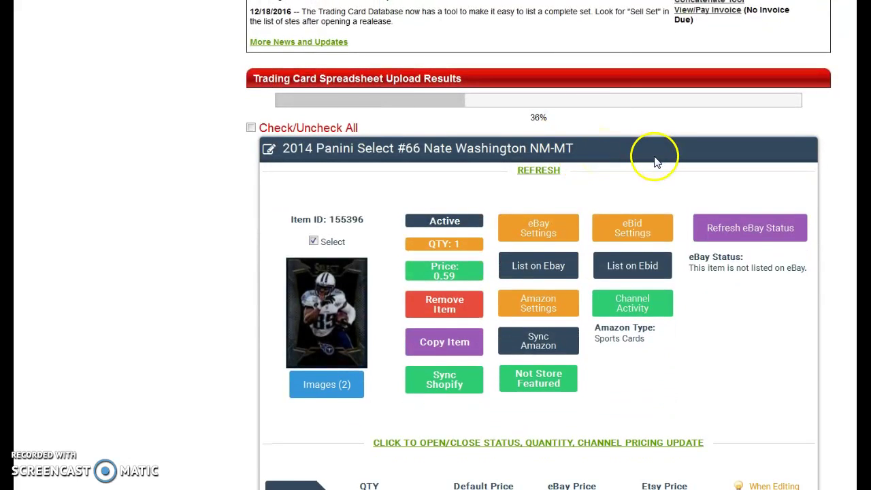
scroll(652, 158, "down", 1)
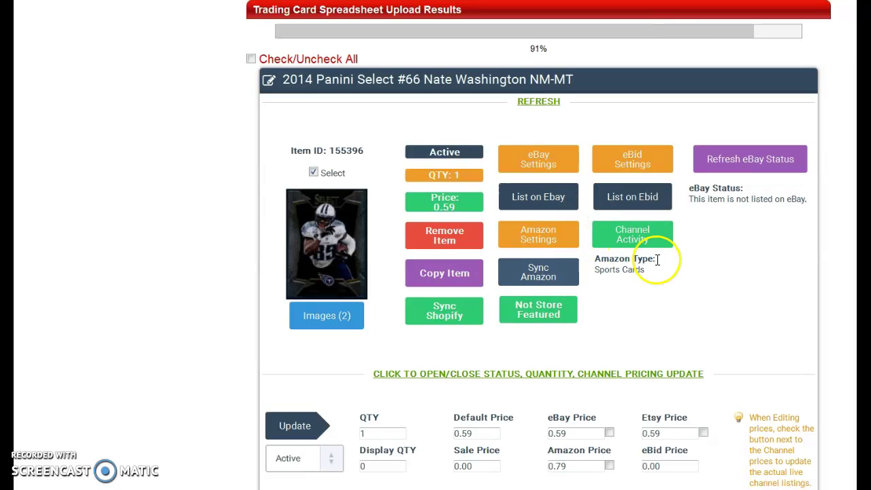
scroll(694, 266, "down", 2)
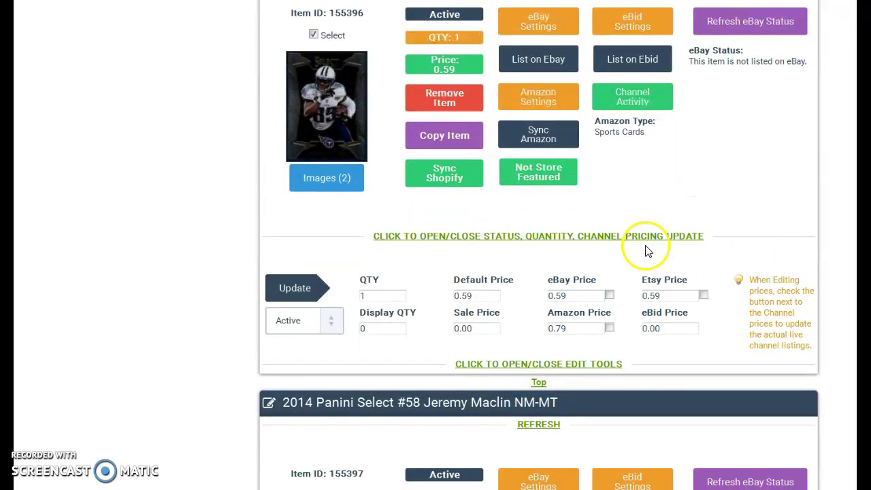
scroll(678, 182, "down", 1)
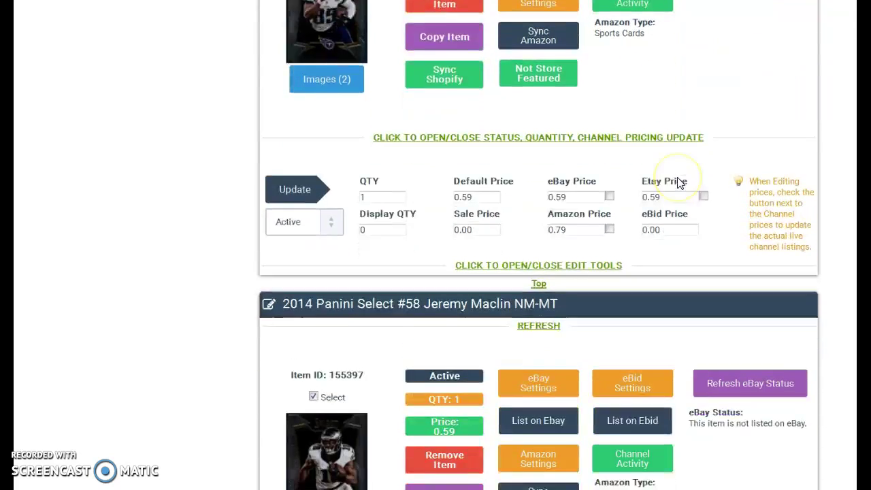
scroll(678, 181, "up", 5)
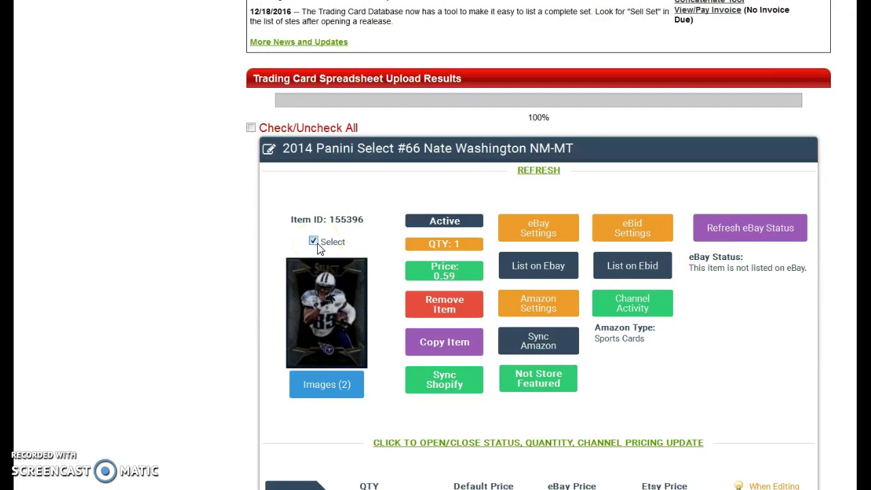
scroll(663, 158, "down", 9)
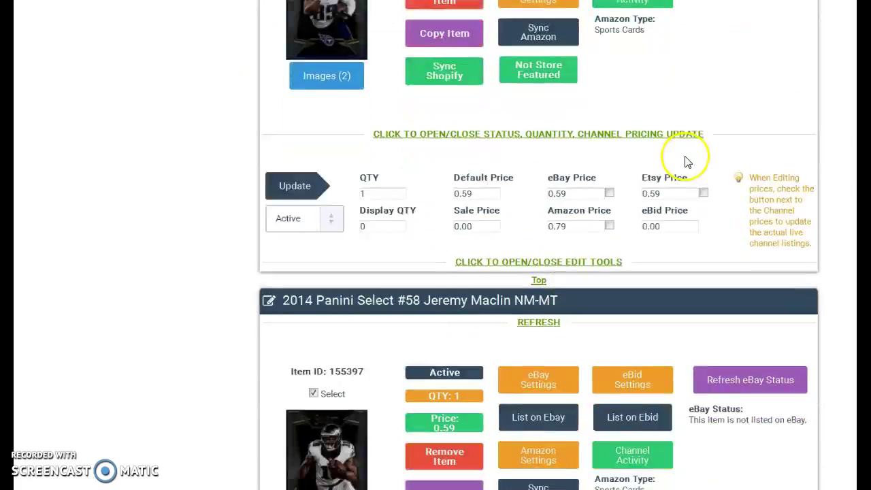
scroll(666, 230, "down", 13)
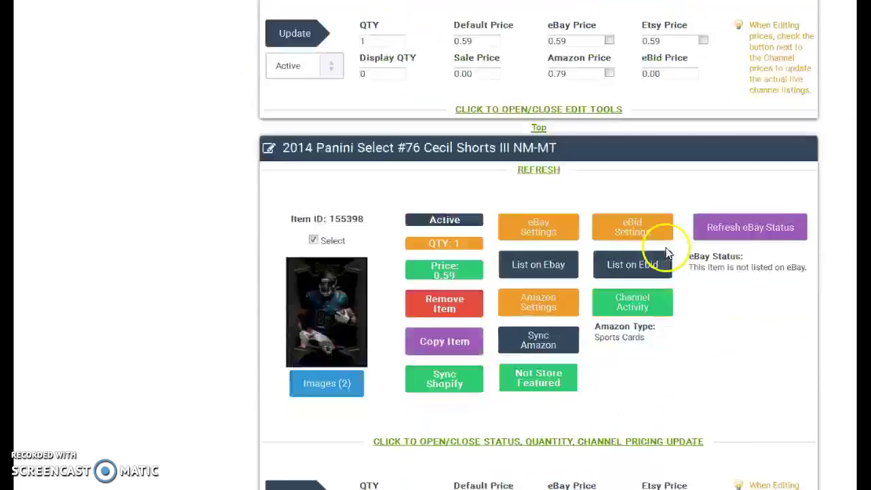
scroll(668, 323, "down", 18)
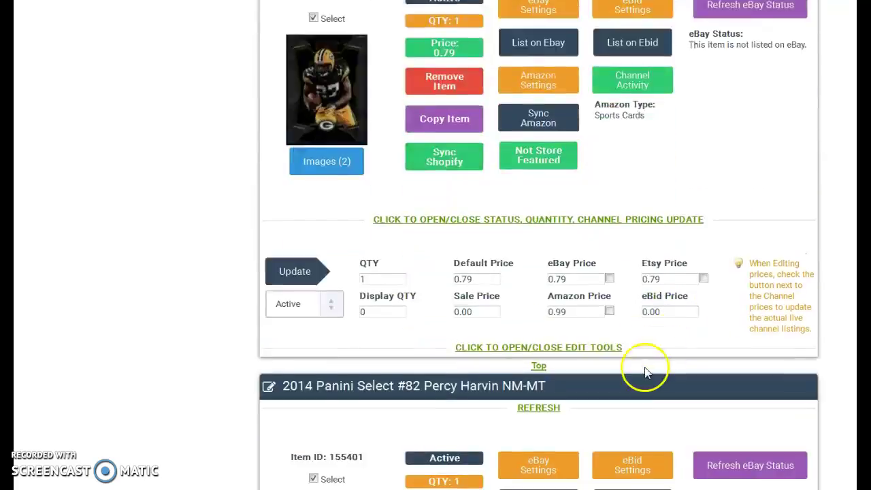
scroll(643, 381, "down", 20)
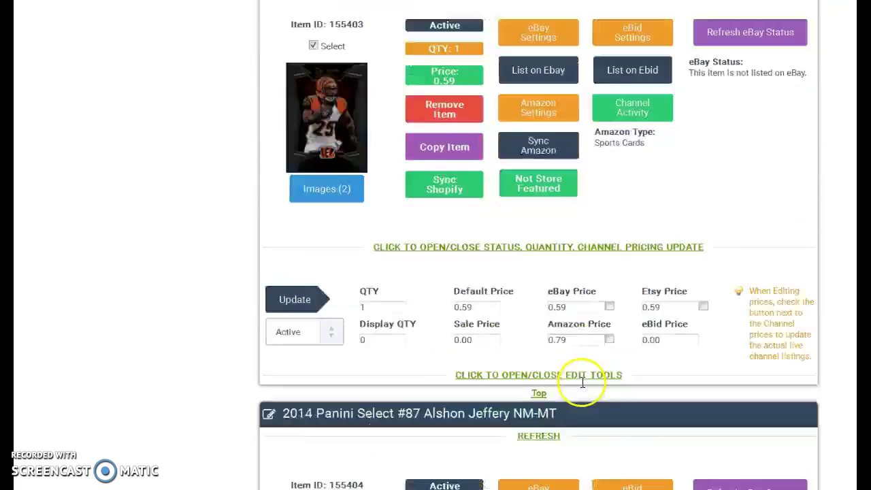
scroll(586, 386, "down", 12)
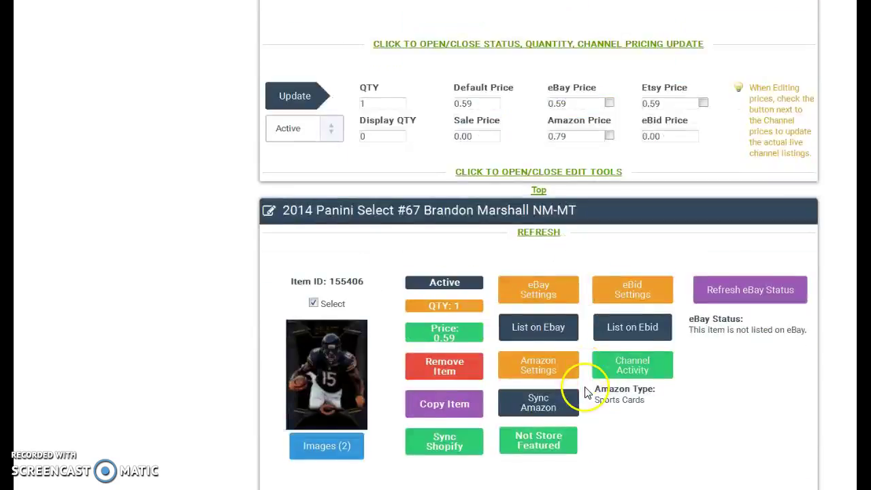
Step: Check the bulk actions offered for the selected items, such as Send to eBay, without processing any
left_click(330, 444)
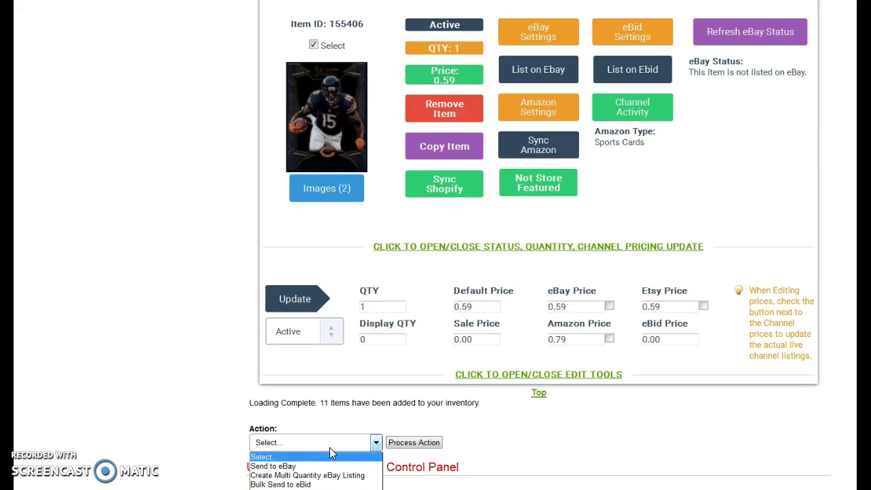
left_click(315, 456)
left_click(411, 442)
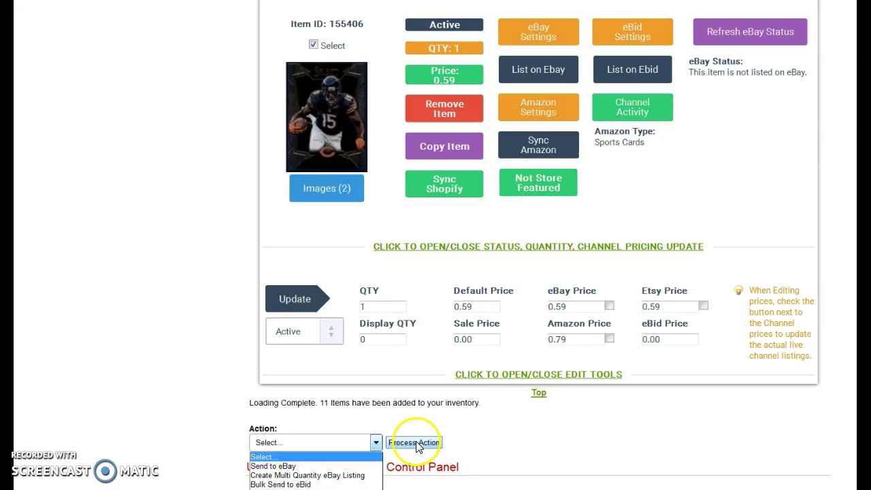
left_click(606, 446)
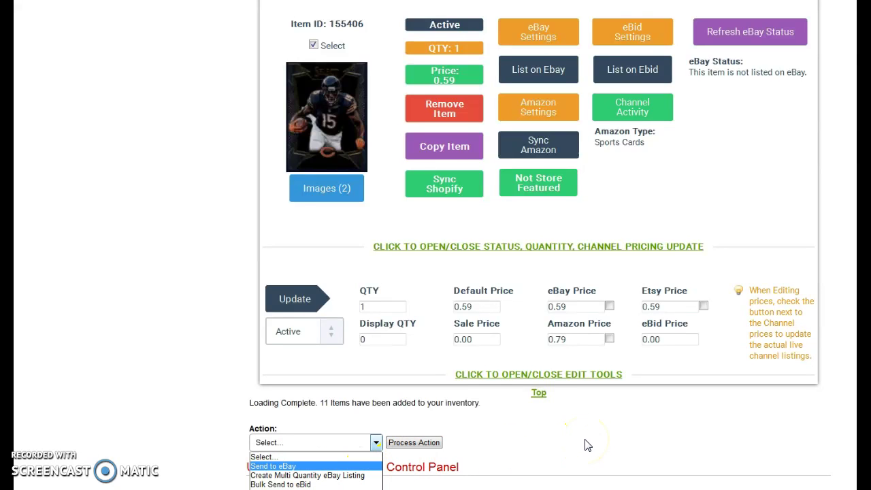
scroll(588, 445, "up", 2)
scroll(588, 445, "down", 2)
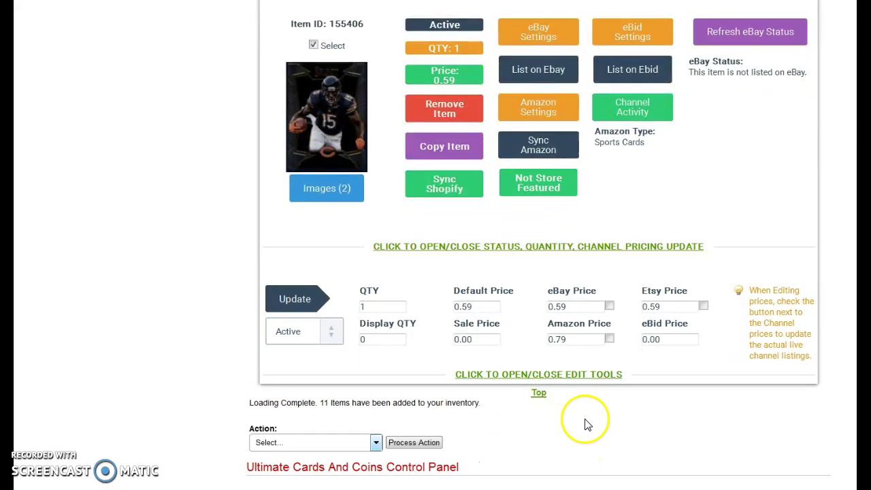